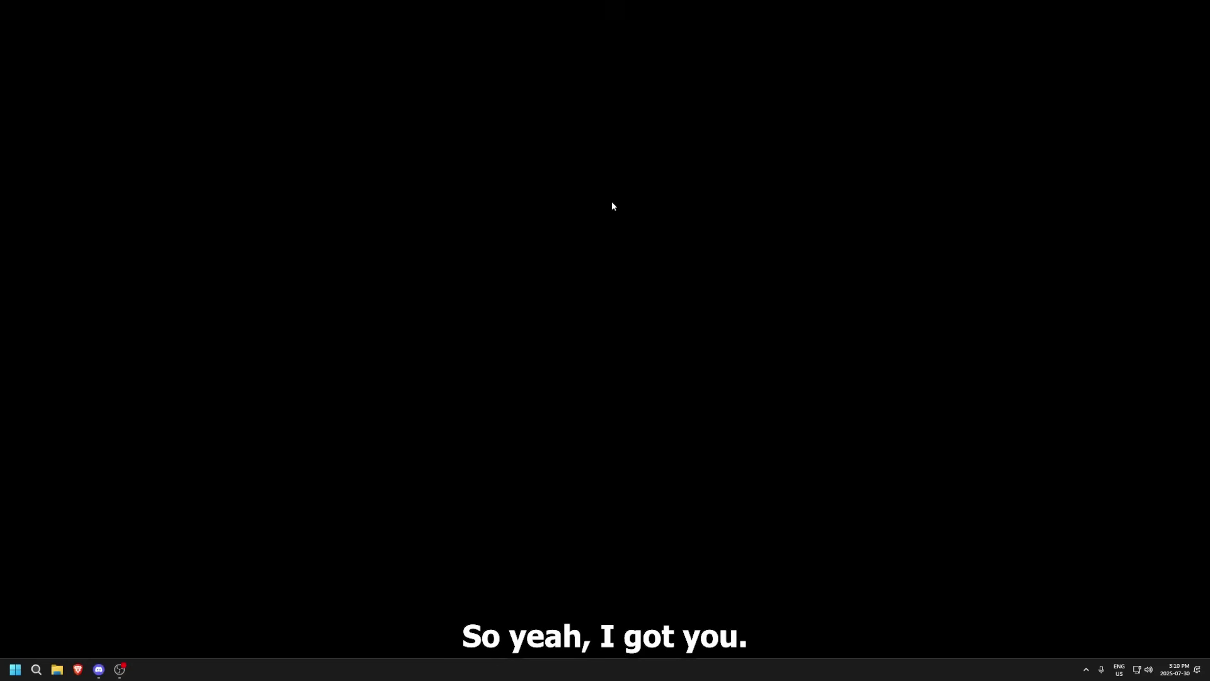
# - Launch NVIDIA Control Panel from the desktop, visit Manage 3D settings, then land on Change resolution
pyautogui.rightClick(555, 317)
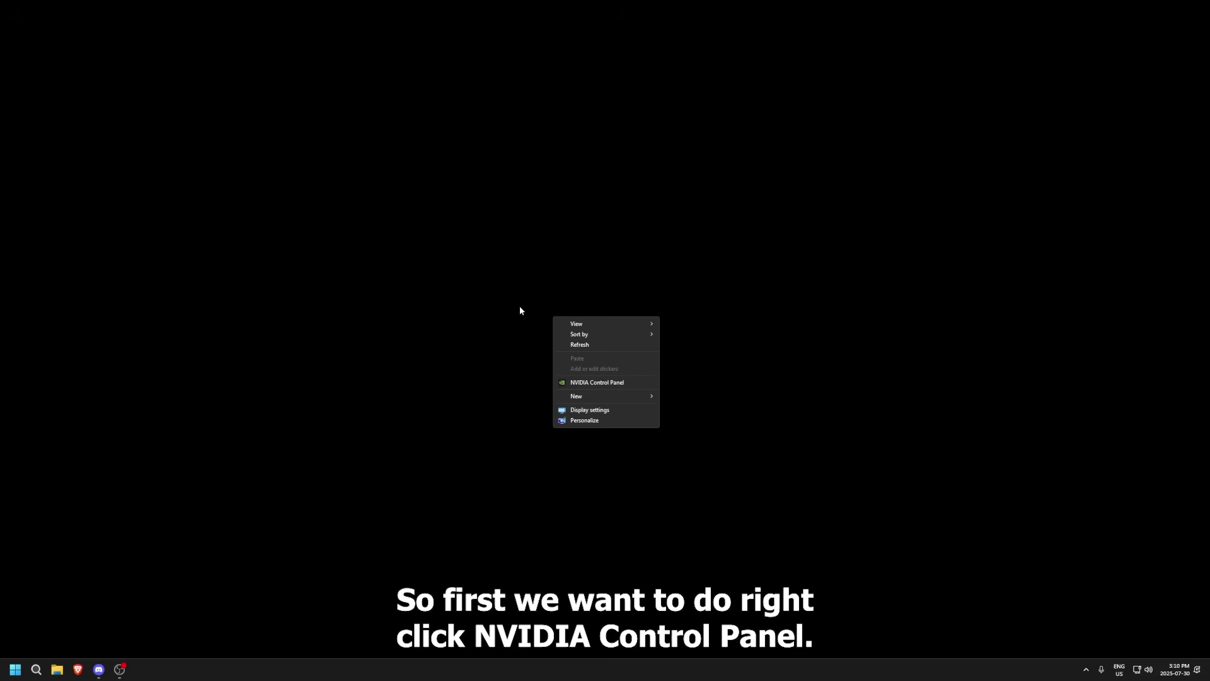
pyautogui.click(612, 383)
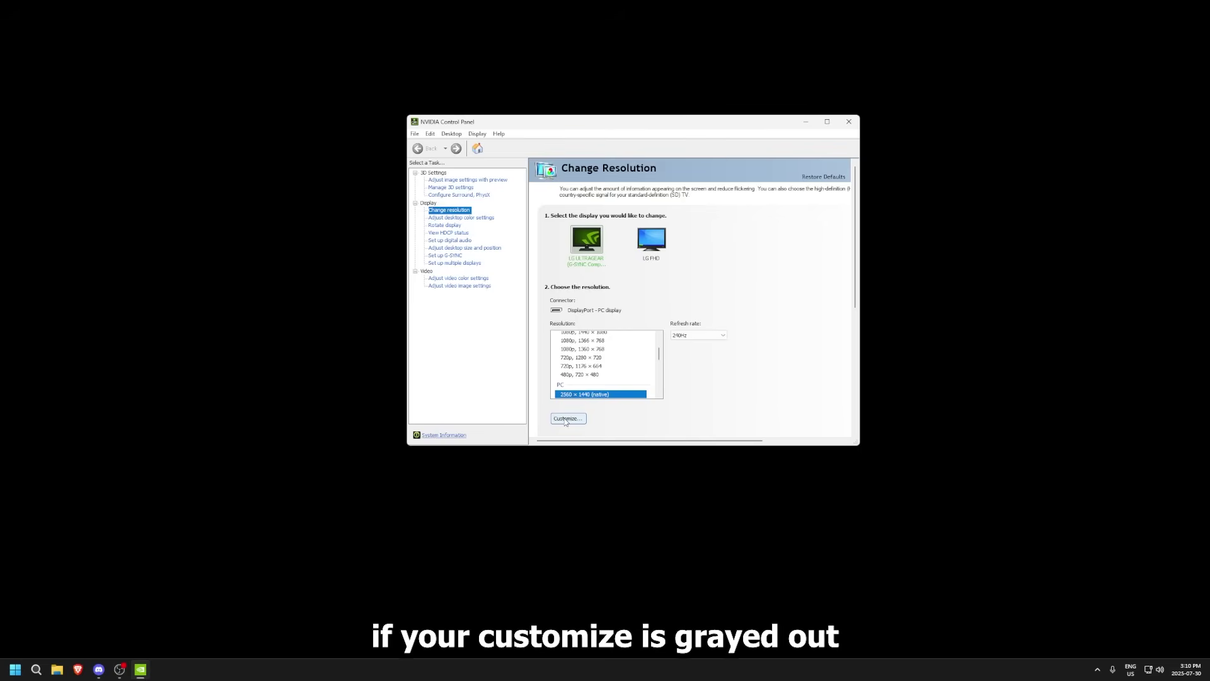
pyautogui.click(453, 189)
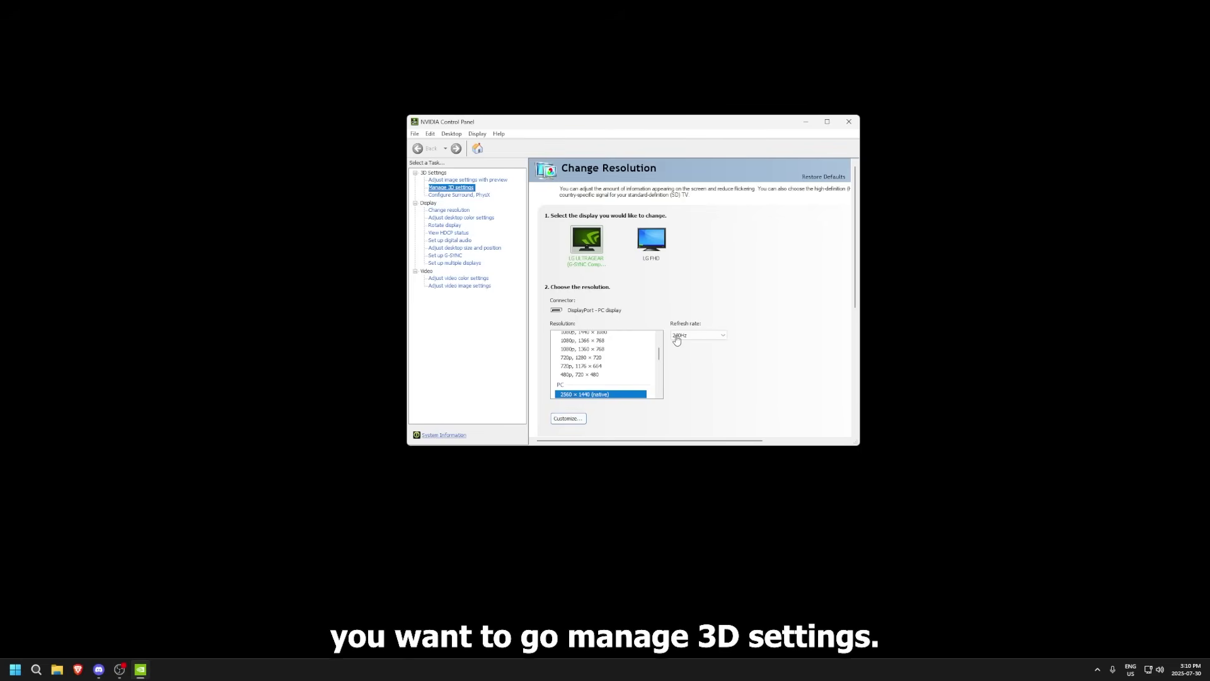
pyautogui.scroll(-2, 617, 310)
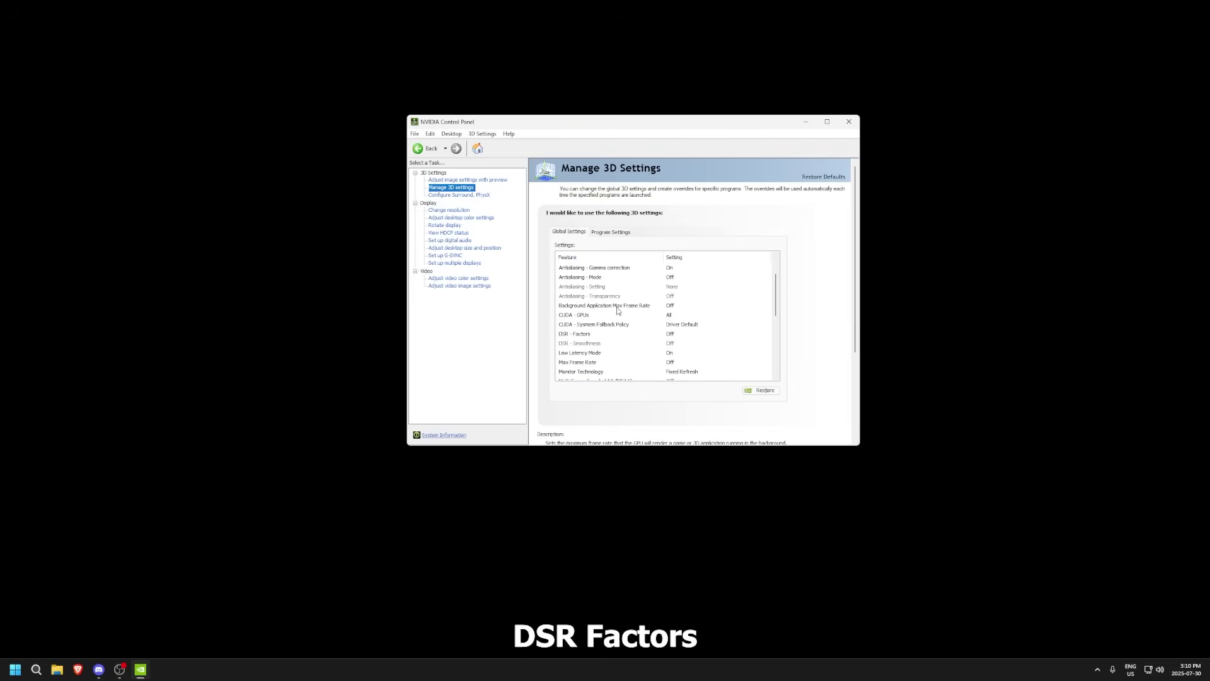
pyautogui.click(448, 209)
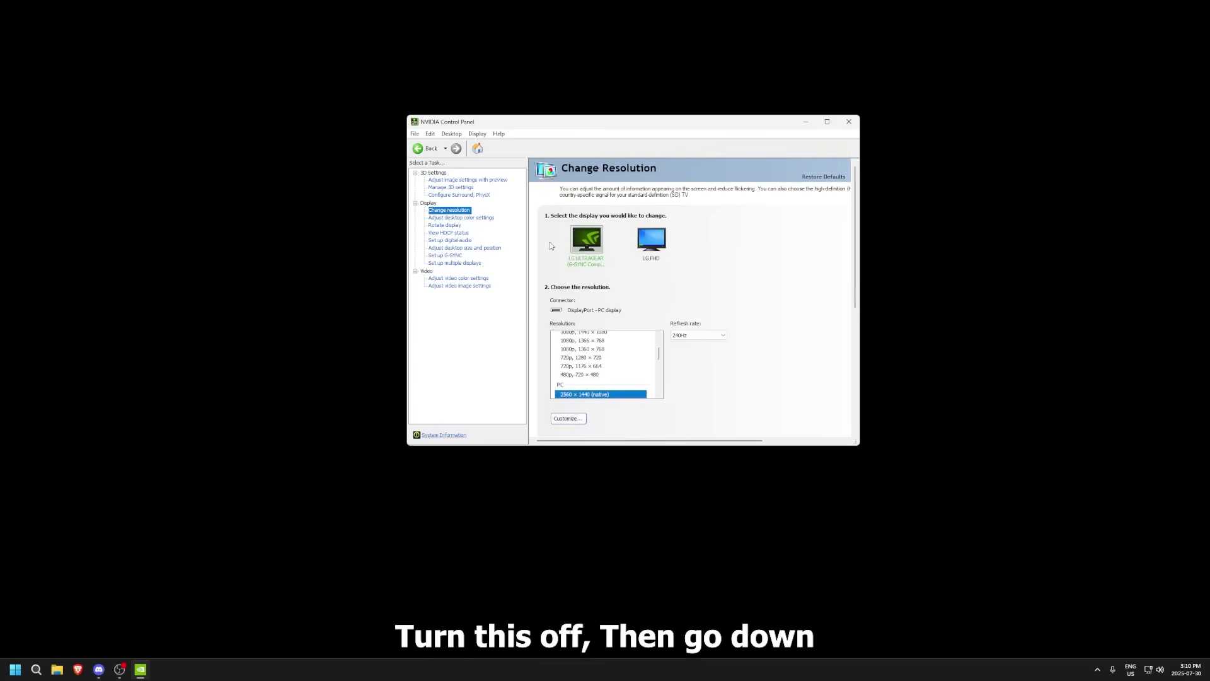
# - View Adjust desktop size and position to confirm full-screen scaling performed on the display
pyautogui.click(463, 247)
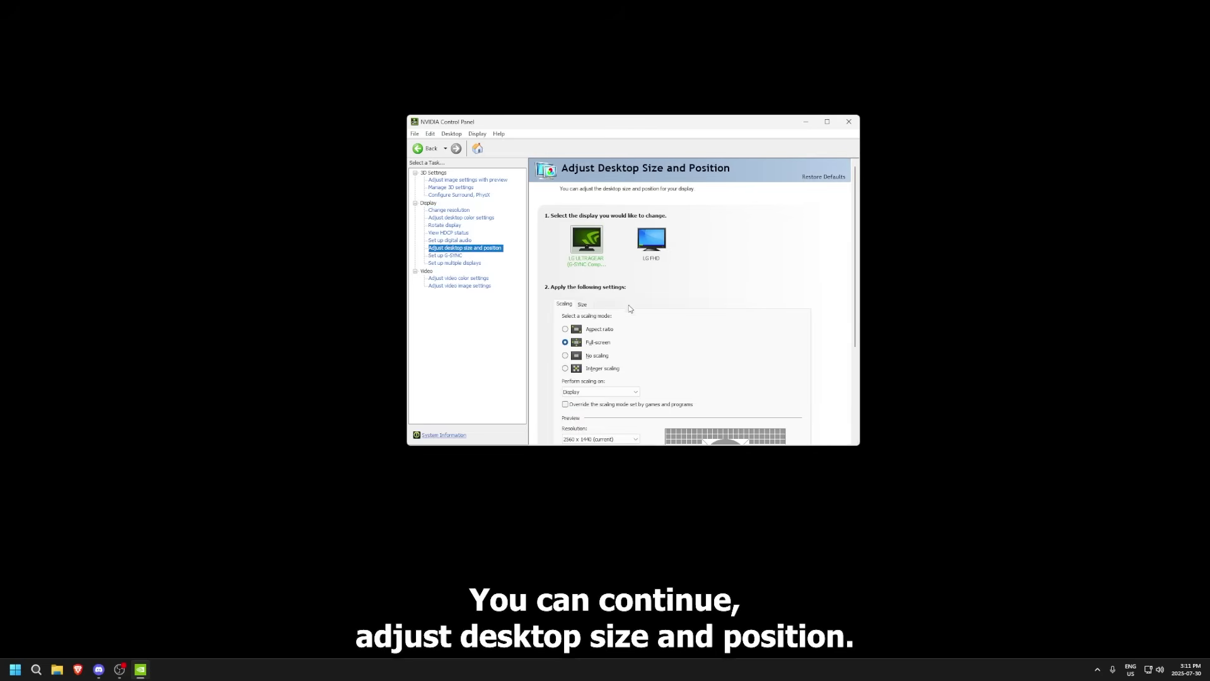
pyautogui.scroll(-1, 639, 320)
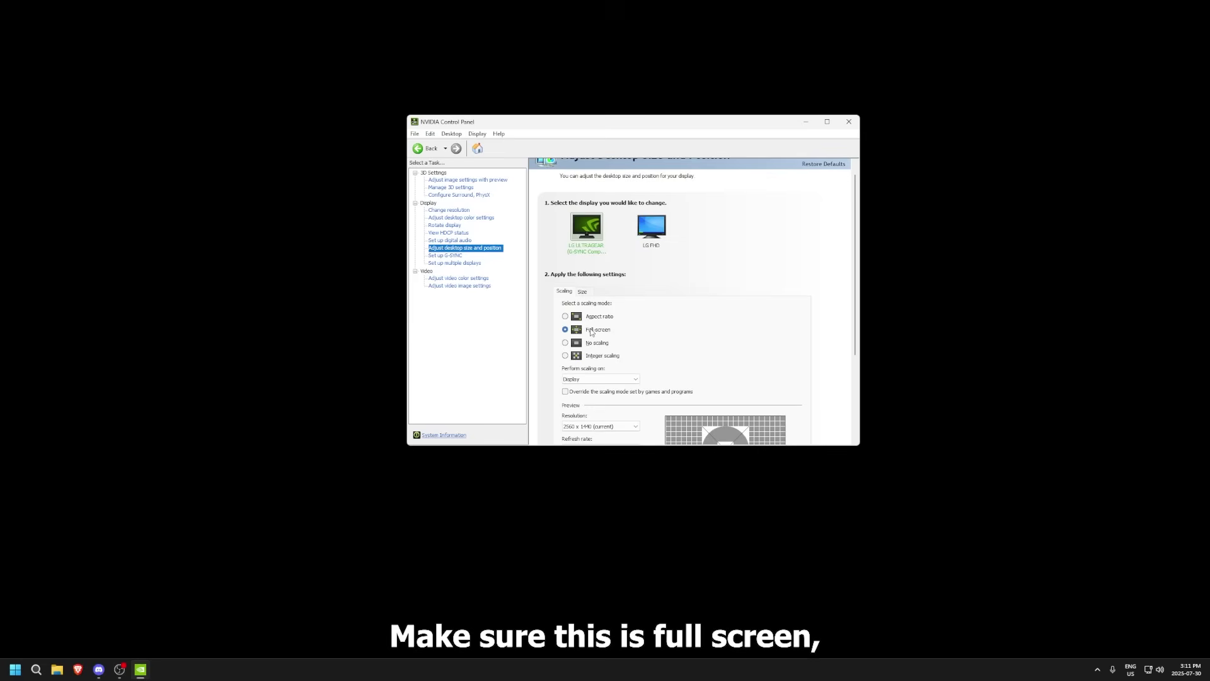
pyautogui.scroll(-1, 704, 361)
pyautogui.scroll(-1, 649, 339)
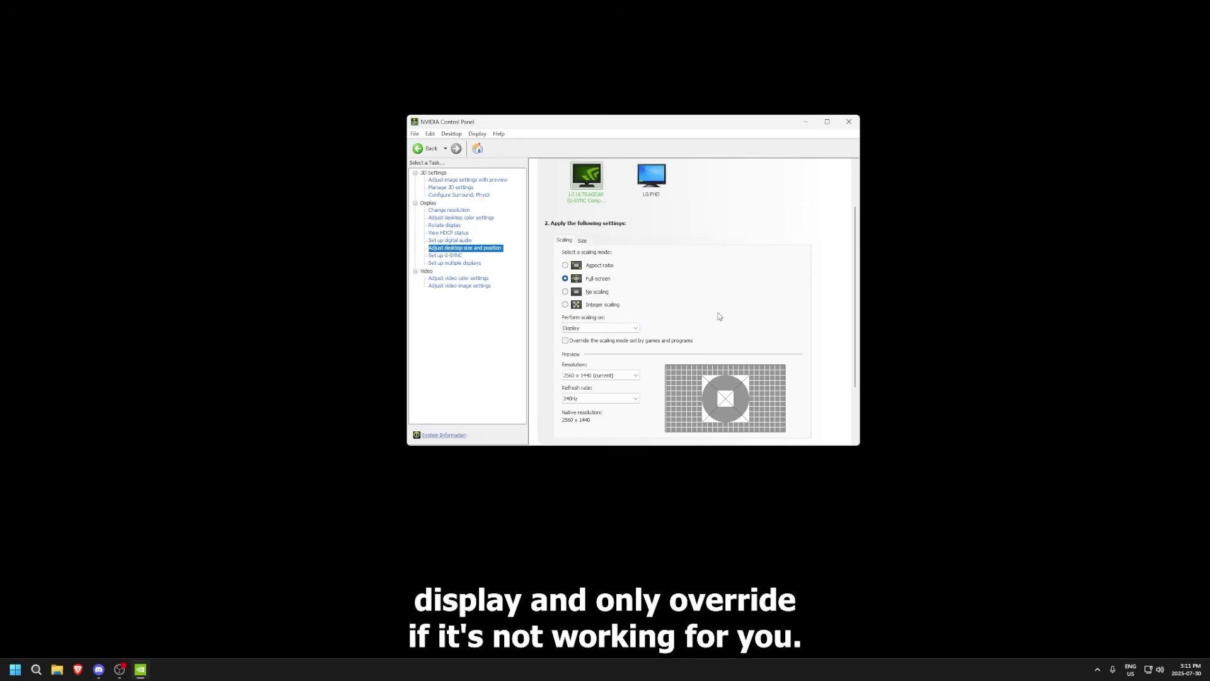
# - In Change resolution, enable unexposed resolutions through the Customize dialog and confirm
pyautogui.click(448, 209)
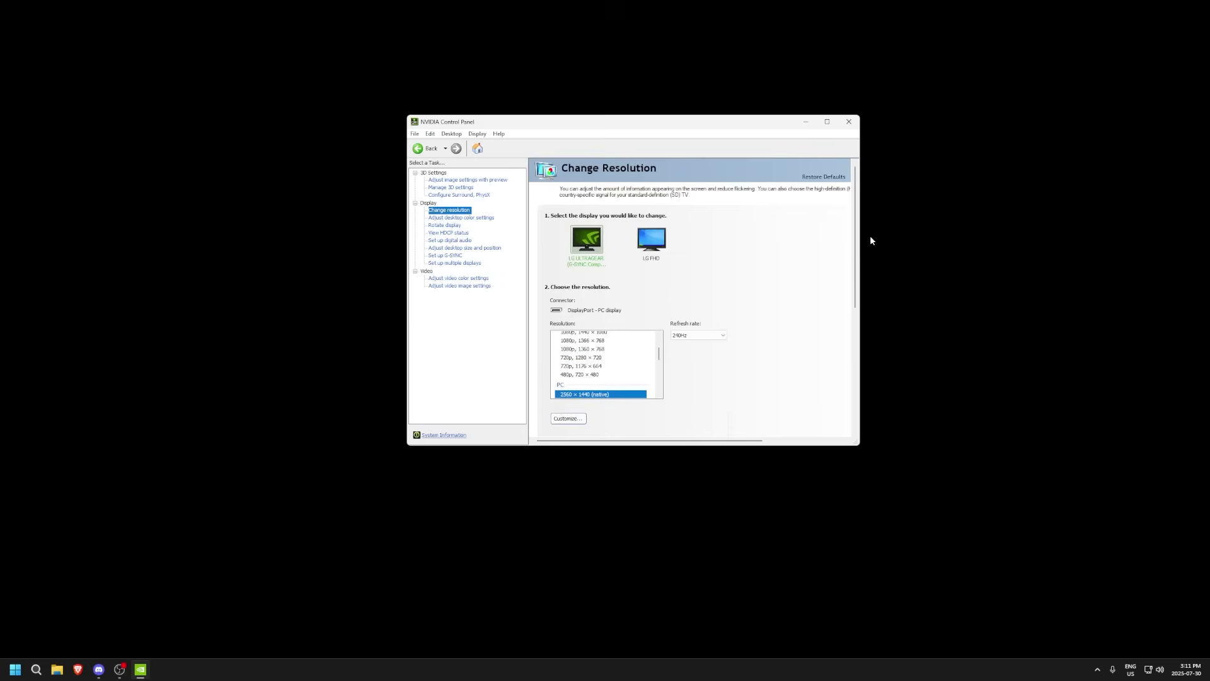
pyautogui.click(568, 419)
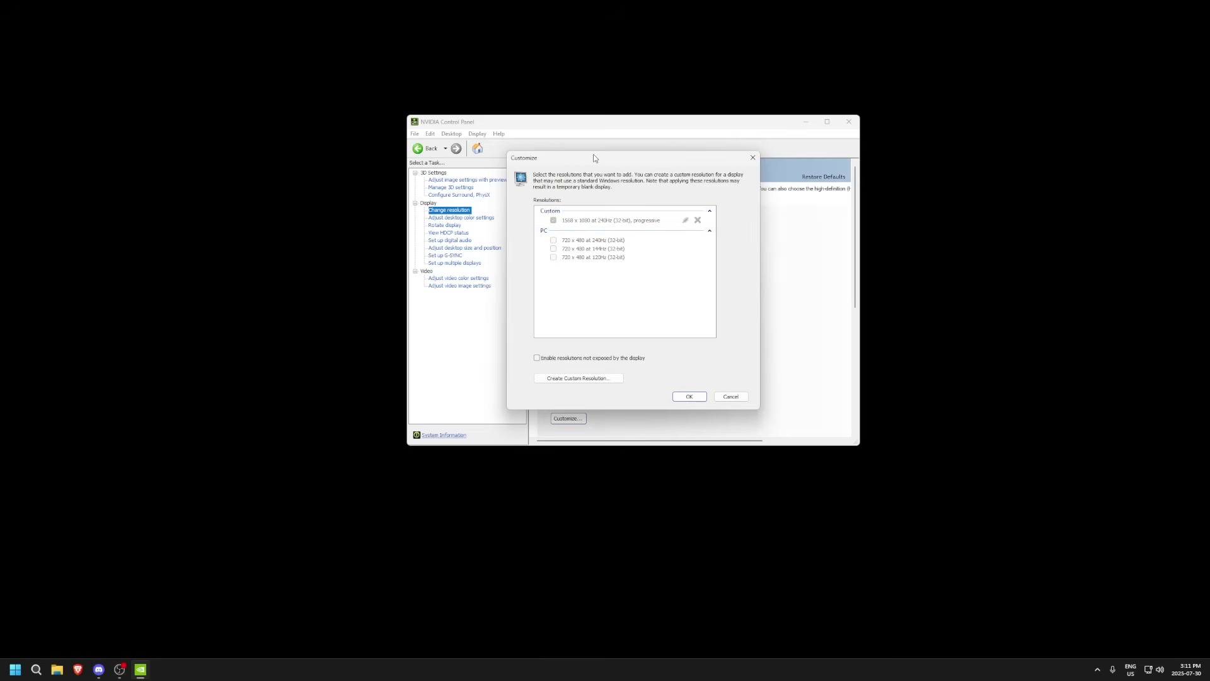
pyautogui.moveTo(593, 157); pyautogui.dragTo(611, 185)
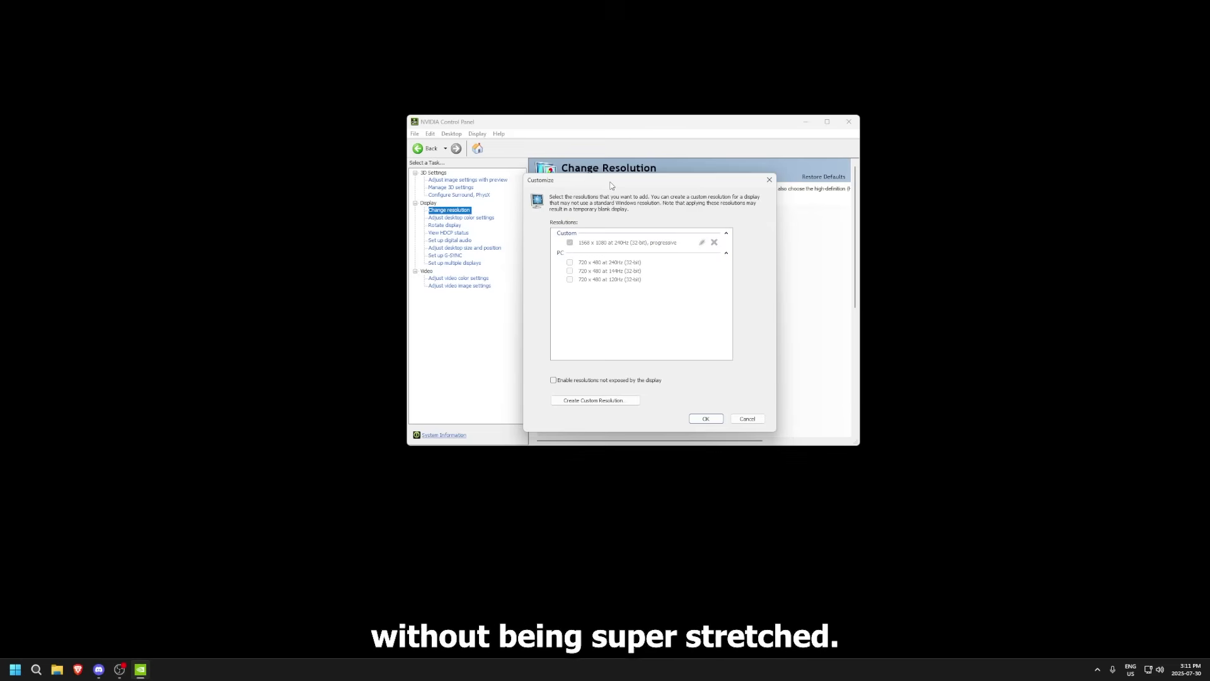
pyautogui.click(705, 418)
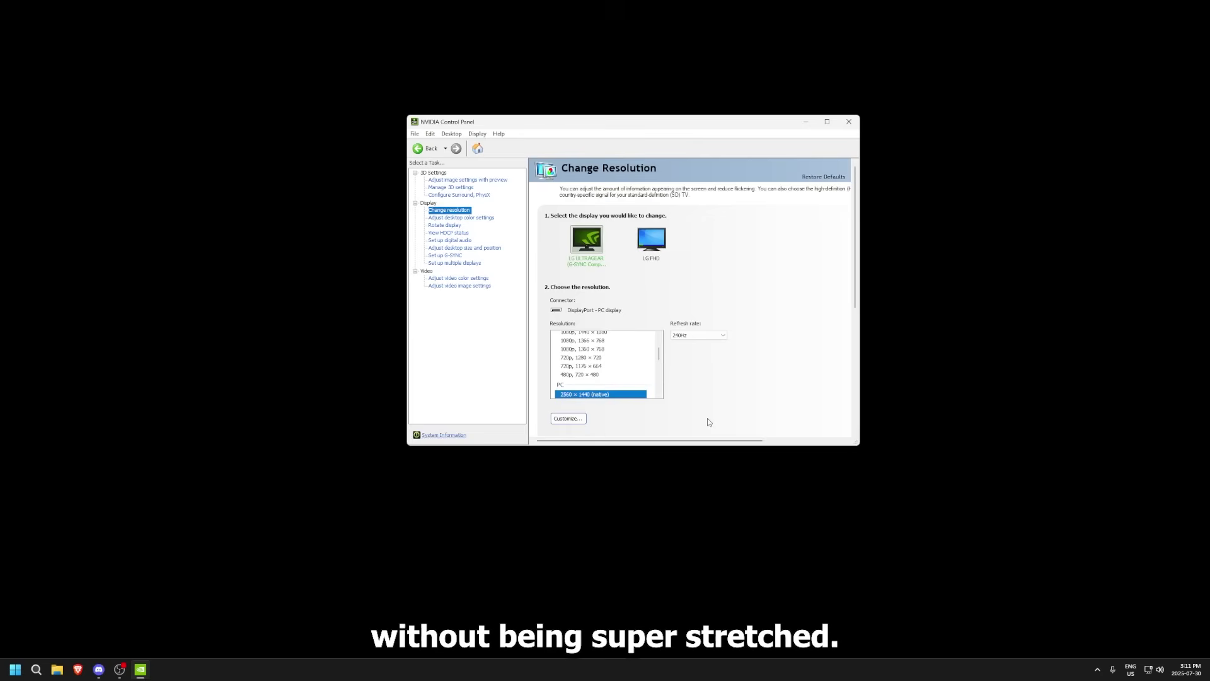
pyautogui.scroll(2, 623, 367)
pyautogui.scroll(-2, 605, 378)
pyautogui.scroll(-3, 602, 383)
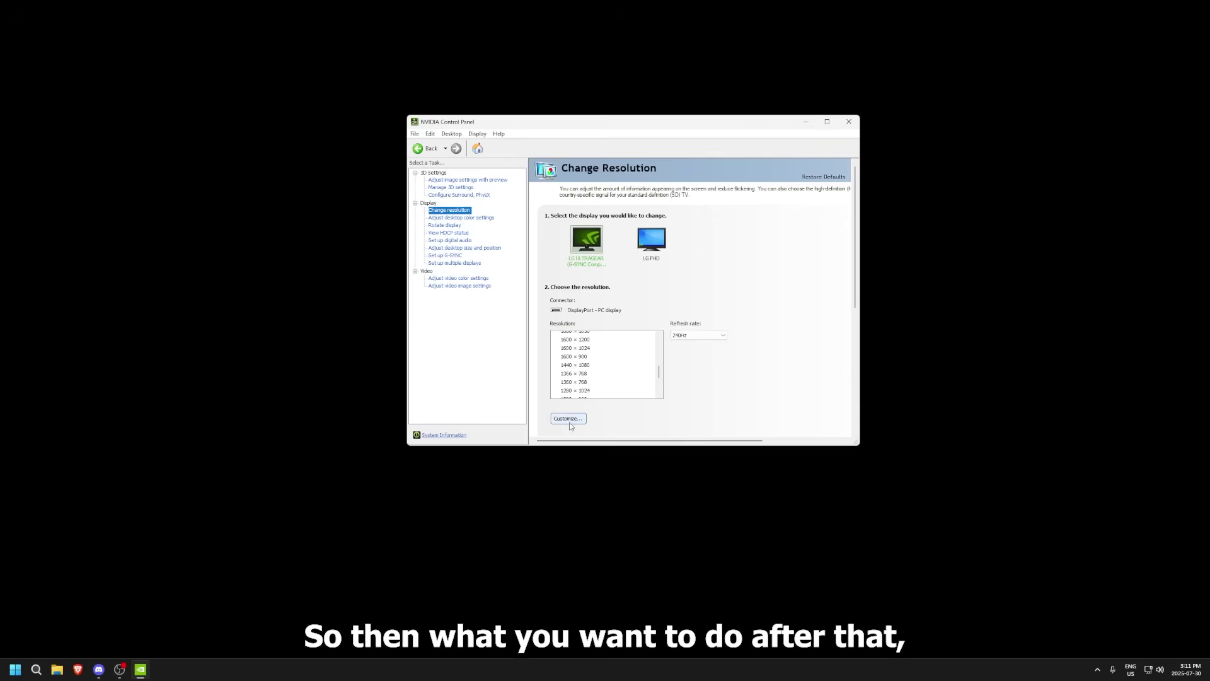
pyautogui.click(568, 418)
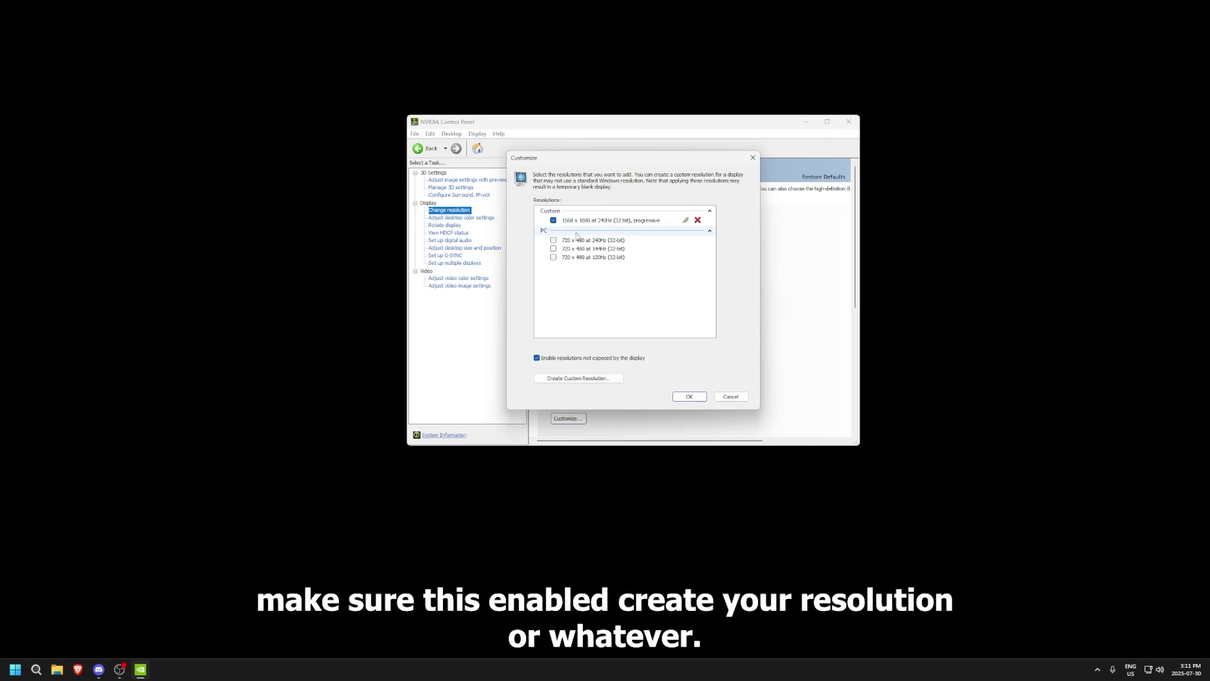
pyautogui.click(574, 379)
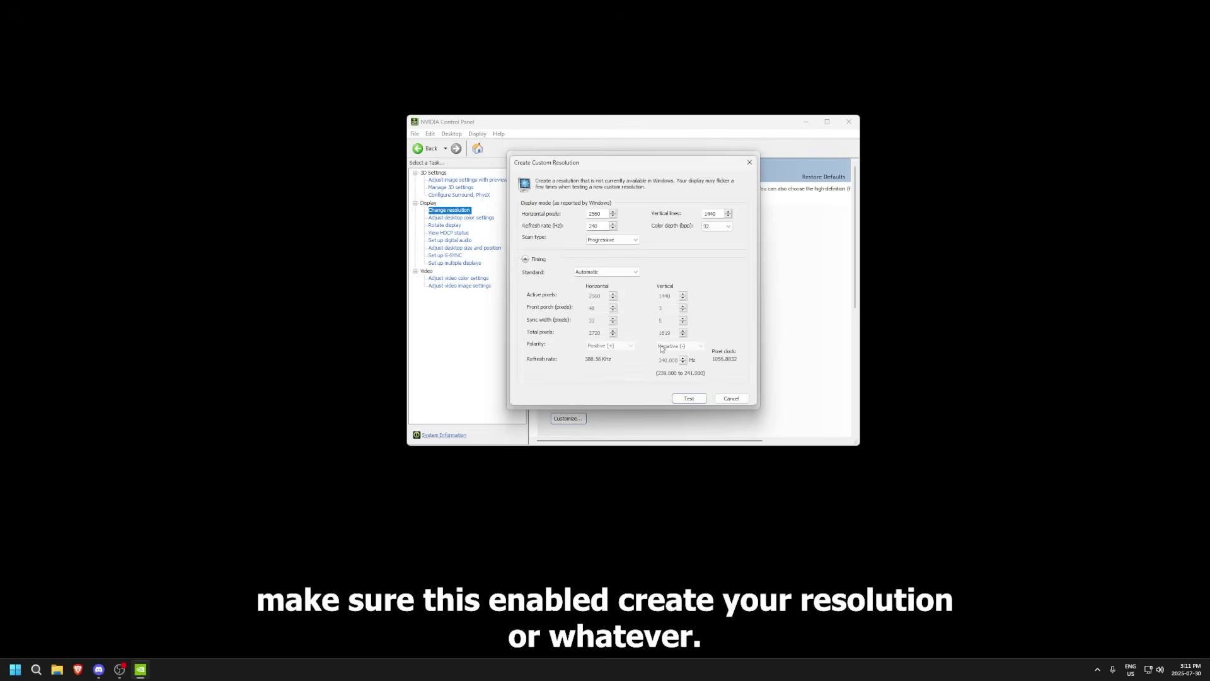
pyautogui.click(733, 401)
pyautogui.click(689, 396)
pyautogui.scroll(5, 605, 360)
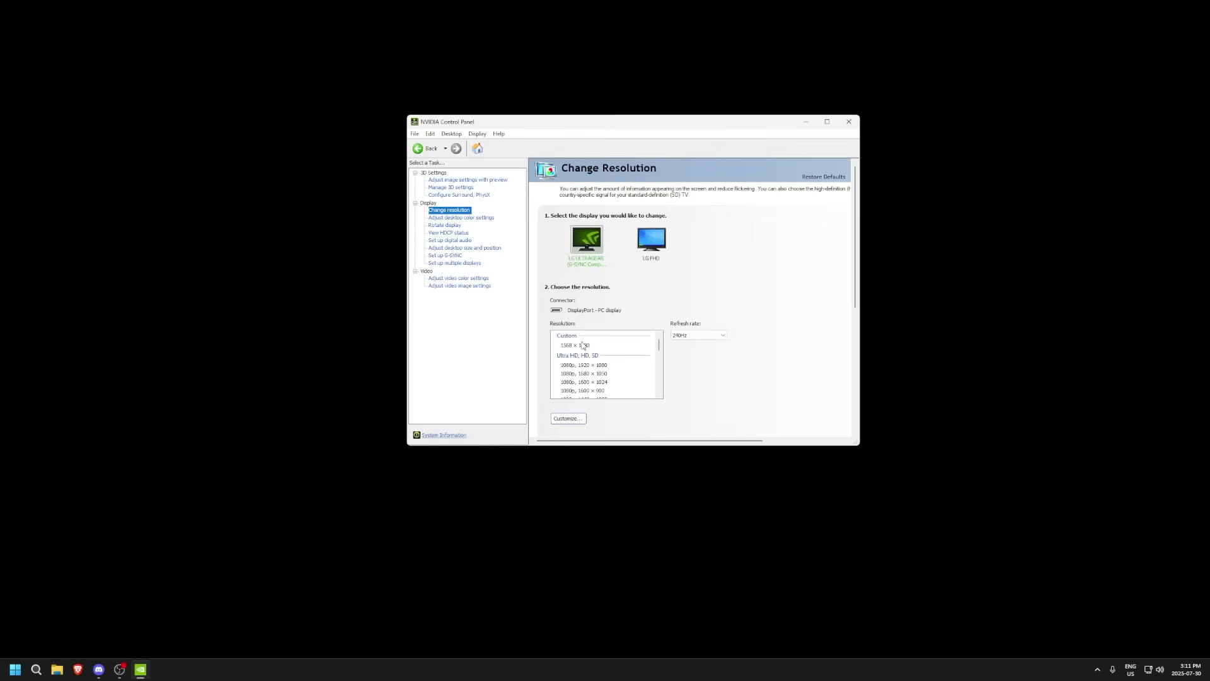
# - Apply the custom 1568 × 1080 resolution to the main monitor and keep the change
pyautogui.click(586, 345)
pyautogui.click(773, 436)
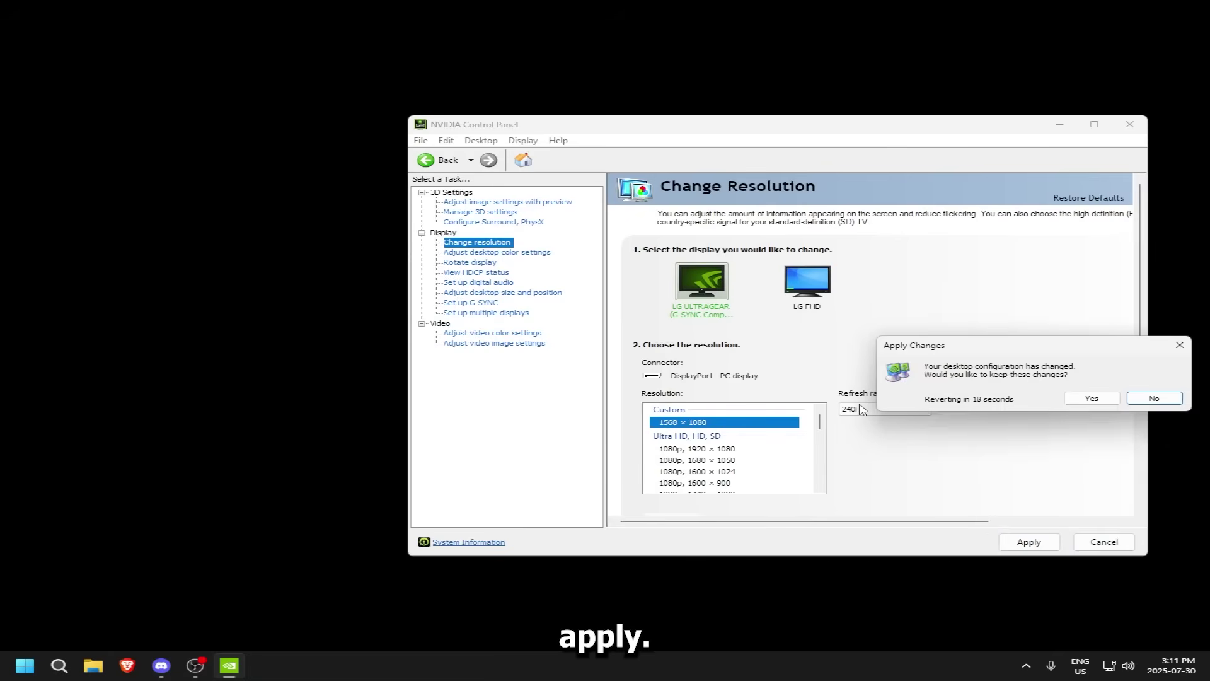
pyautogui.click(1088, 398)
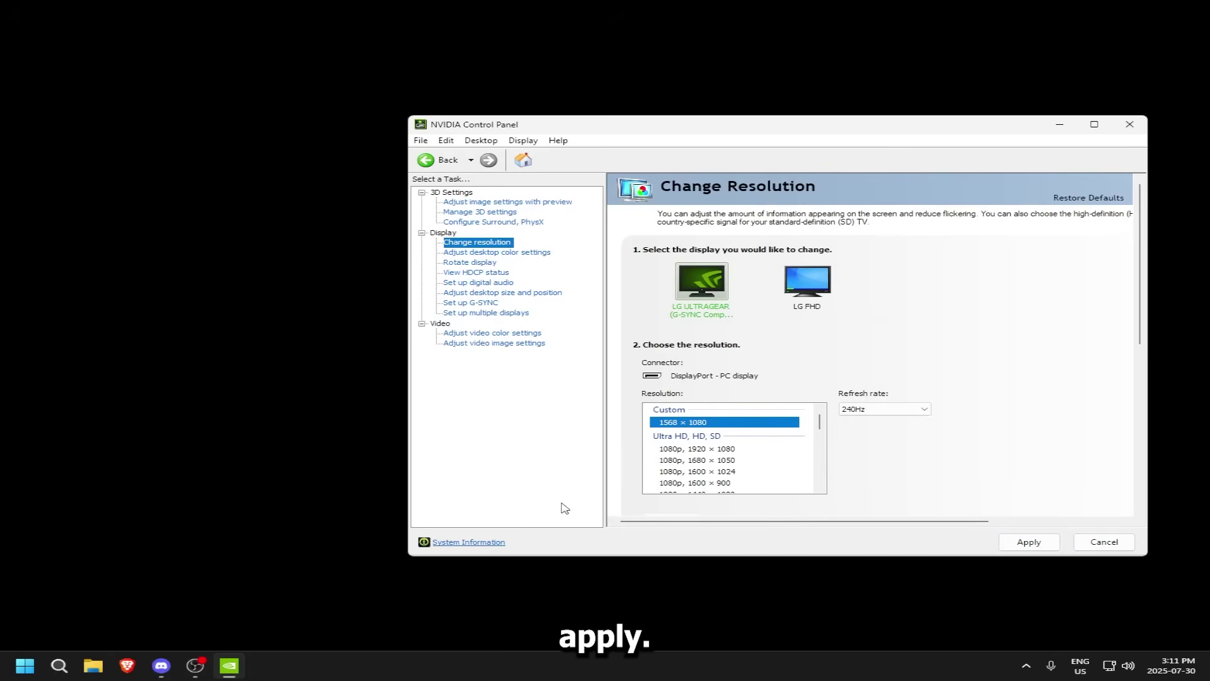
# - Minimize the control panel, open File Explorer and navigate to AppData > Local
pyautogui.click(228, 664)
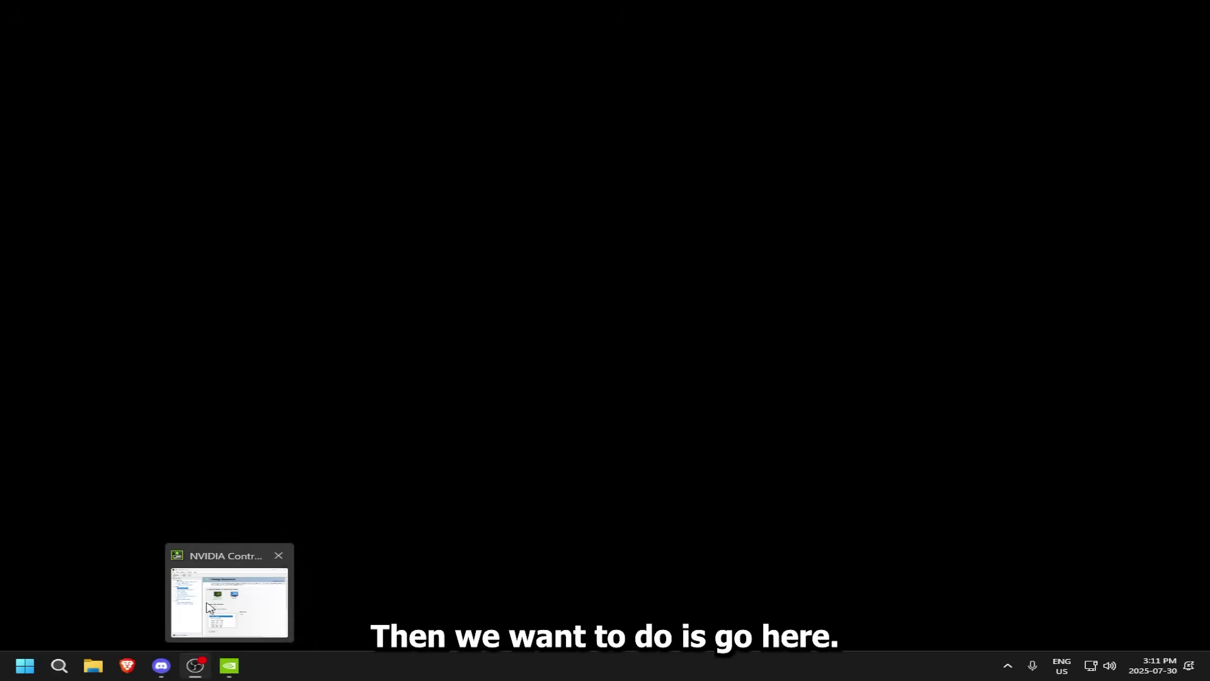
pyautogui.click(92, 664)
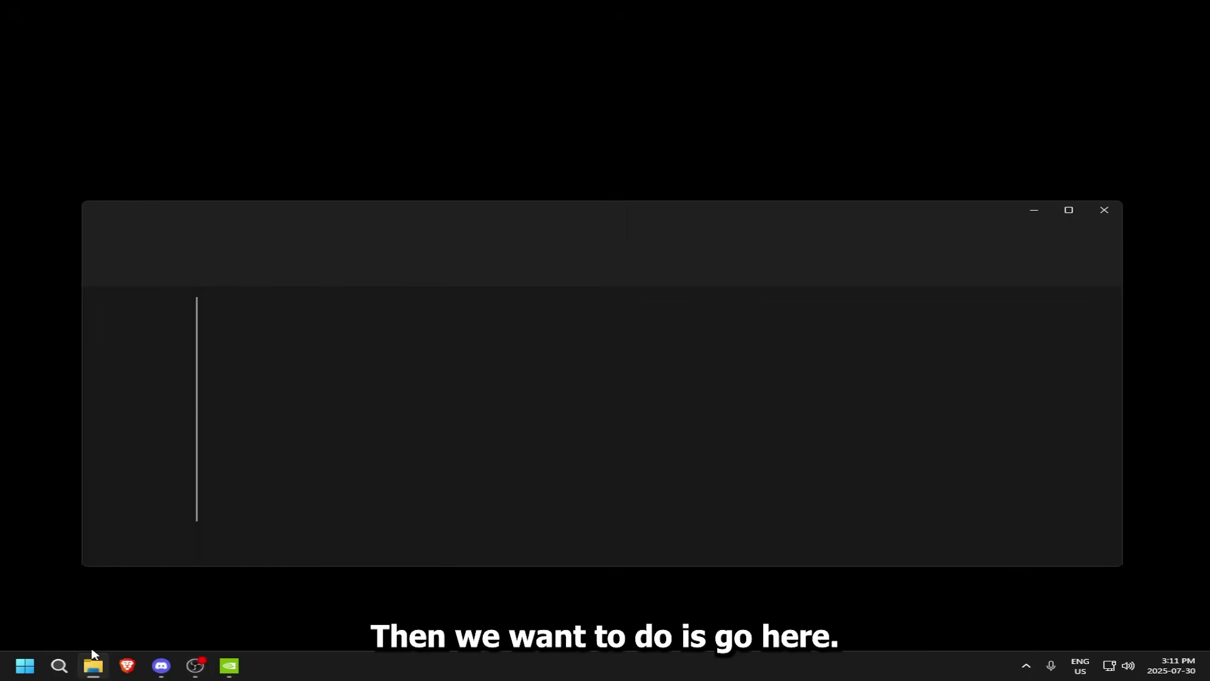
pyautogui.click(372, 244)
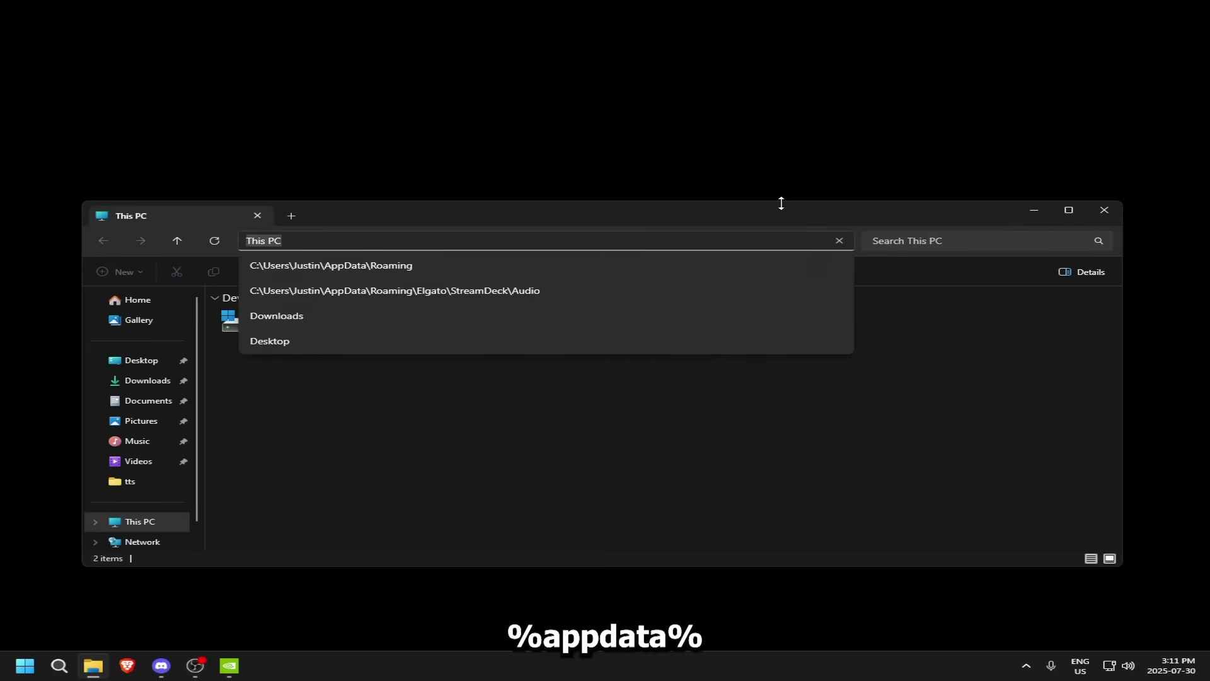
pyautogui.write('%appda')
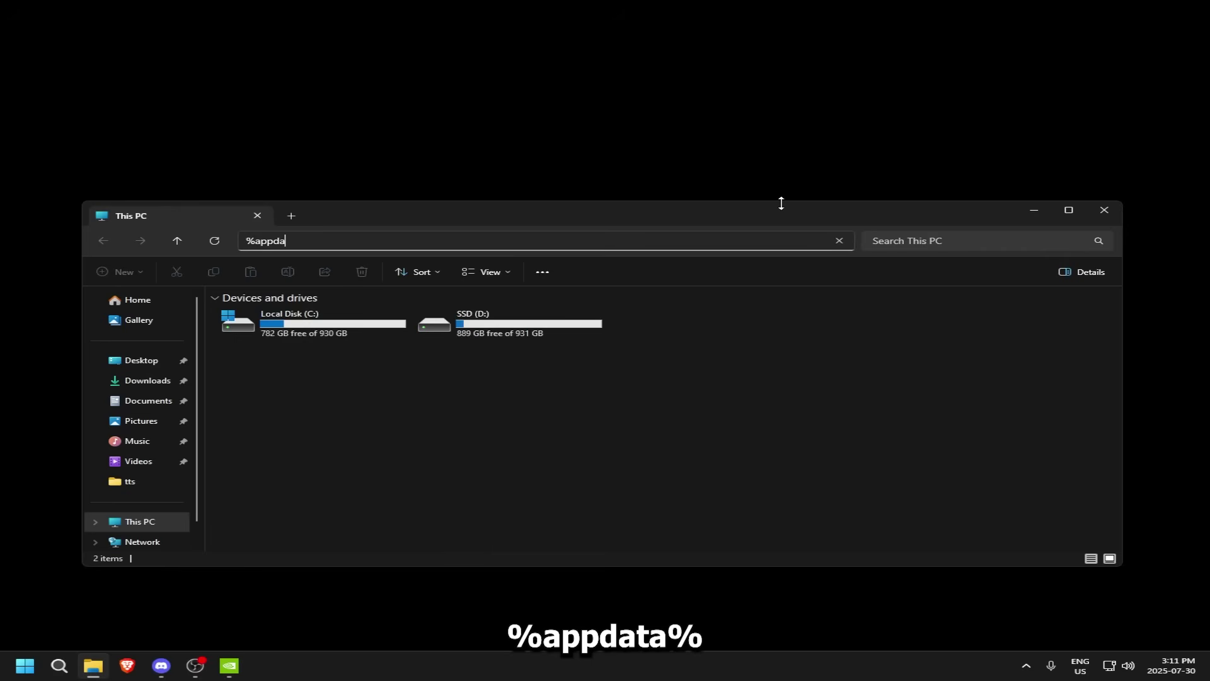
pyautogui.write('ta%')
pyautogui.press('Return')
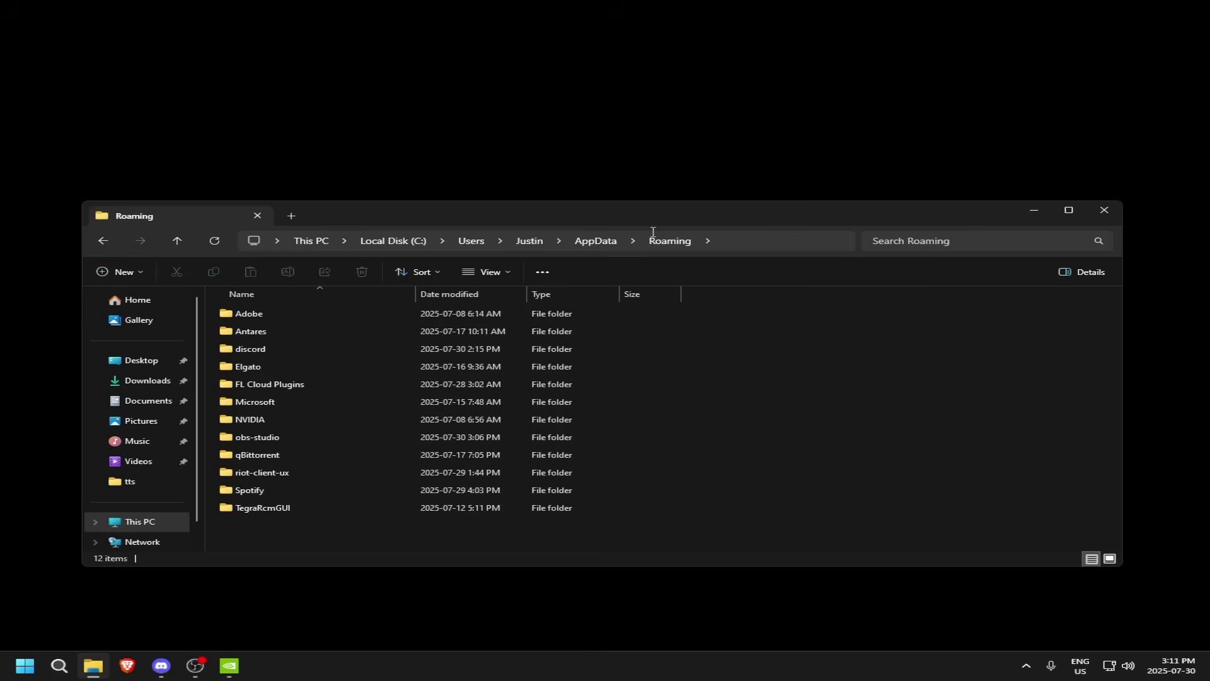
pyautogui.click(590, 241)
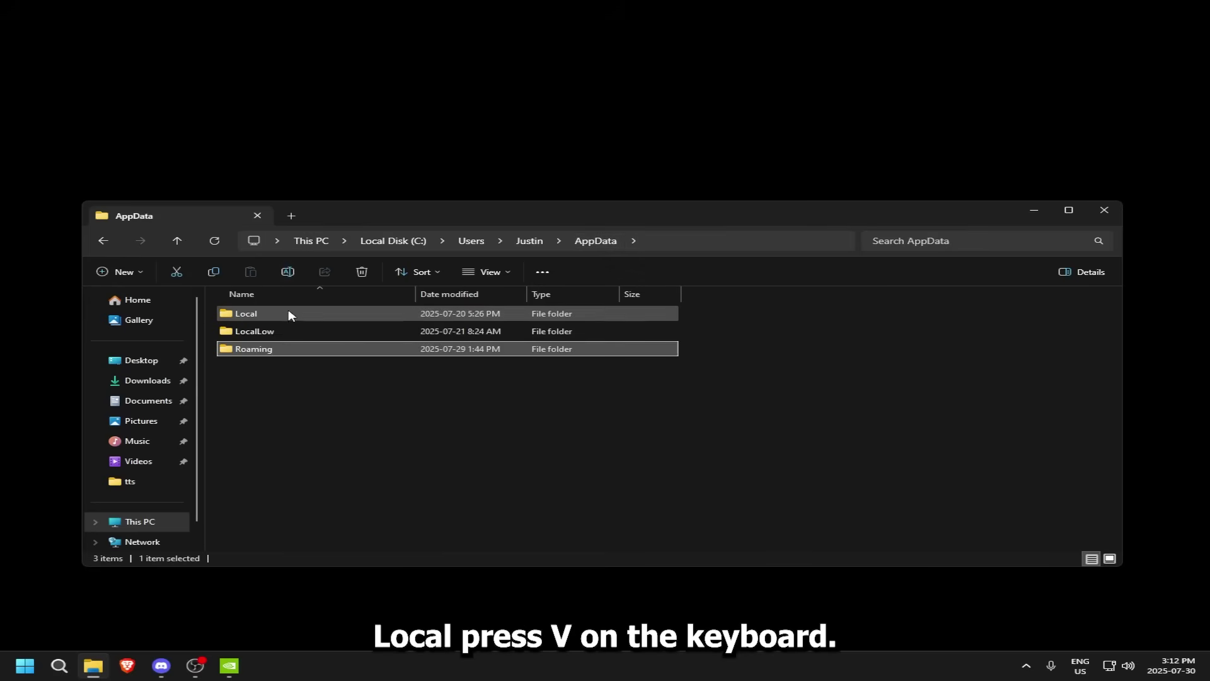
pyautogui.doubleClick(288, 314)
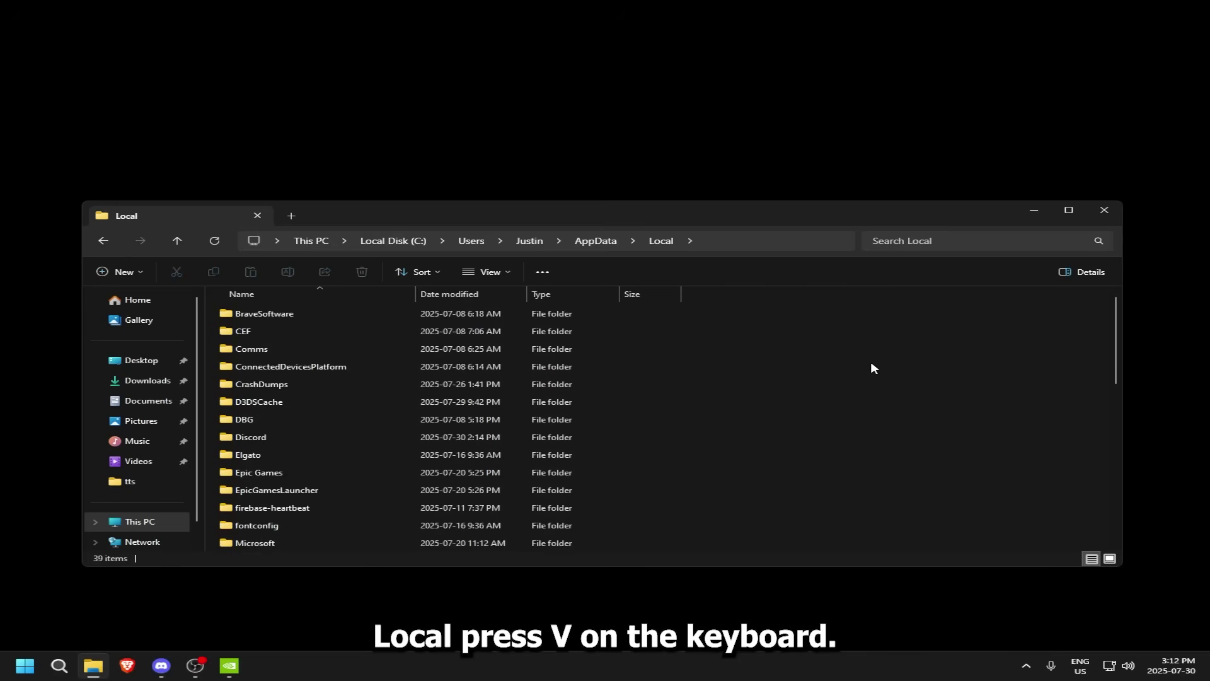
# - Go into VALORANT > Saved > Config > Windows and open RiotLocalMachine.ini in Notepad
pyautogui.press('v')
pyautogui.doubleClick(263, 472)
pyautogui.doubleClick(277, 320)
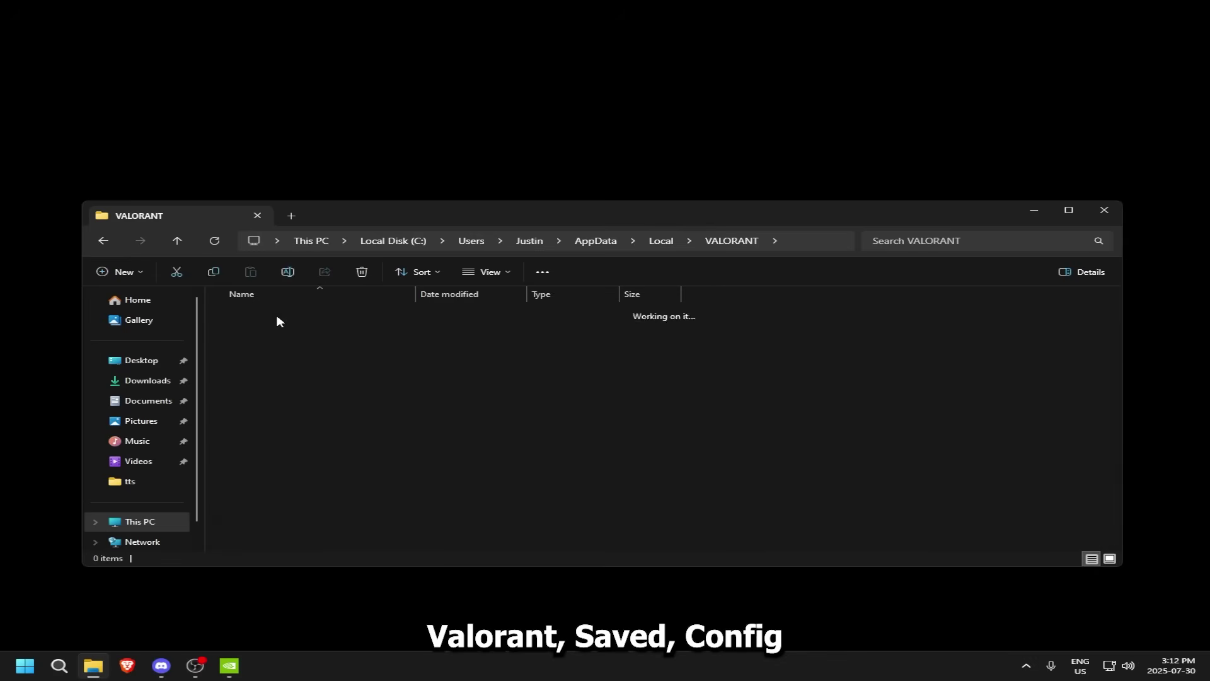
pyautogui.doubleClick(279, 317)
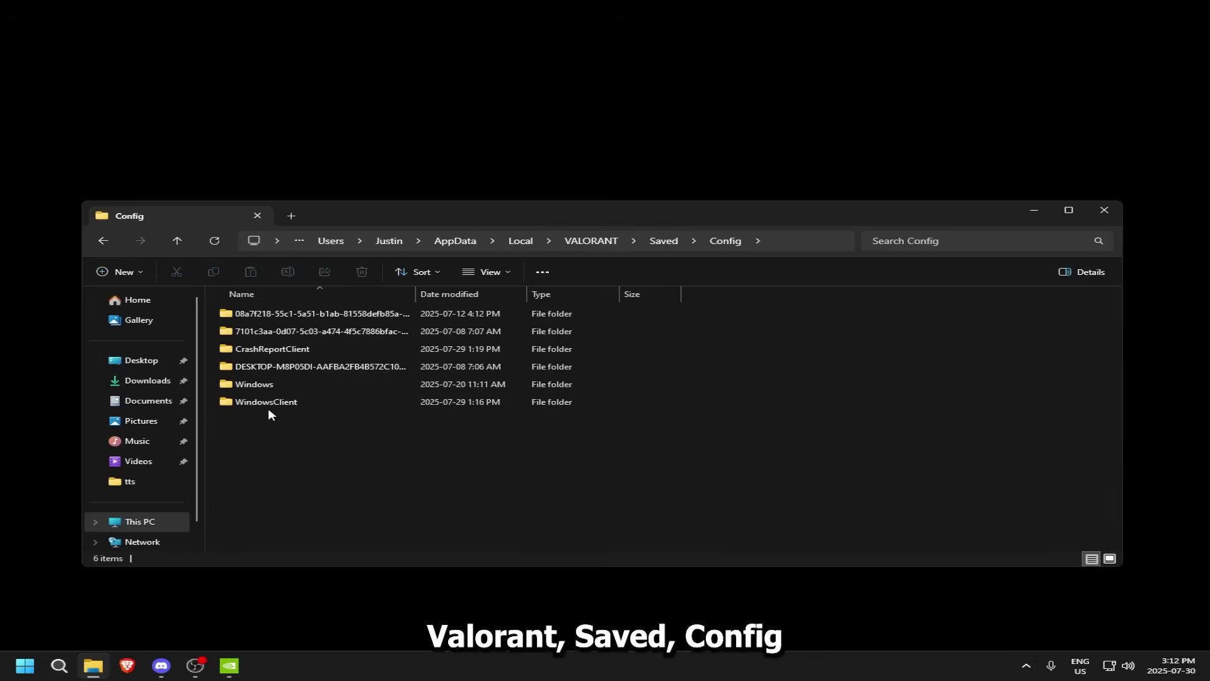
pyautogui.doubleClick(255, 385)
pyautogui.click(282, 316)
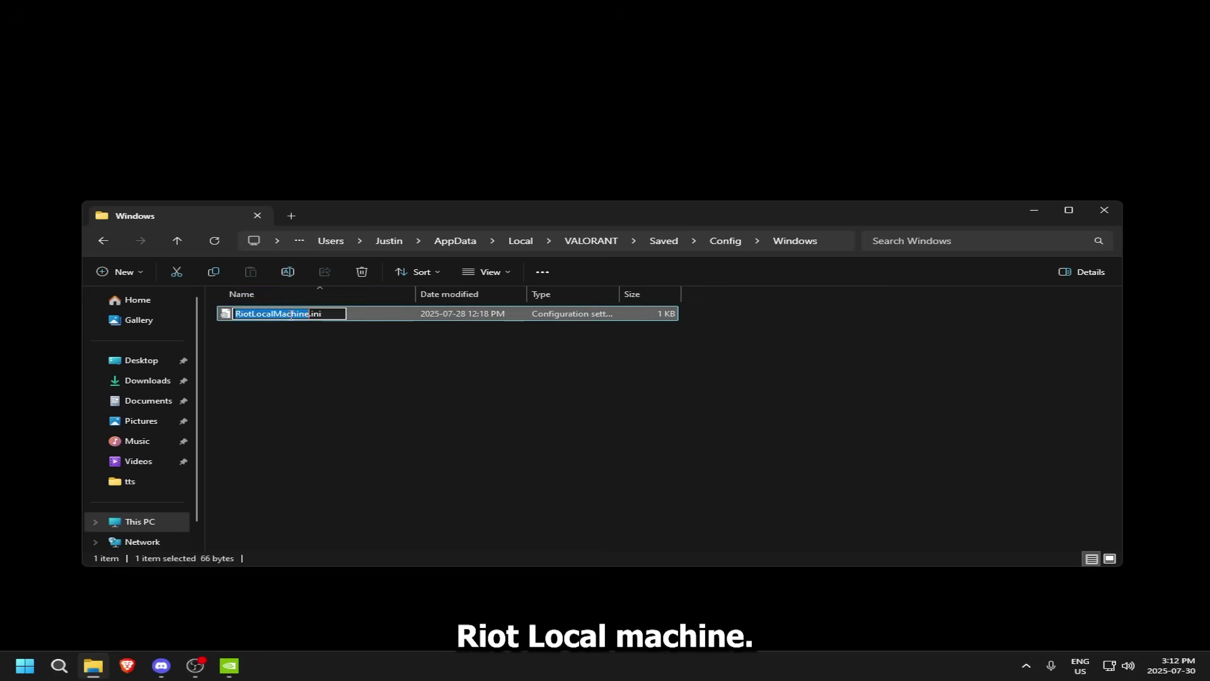
pyautogui.doubleClick(402, 319)
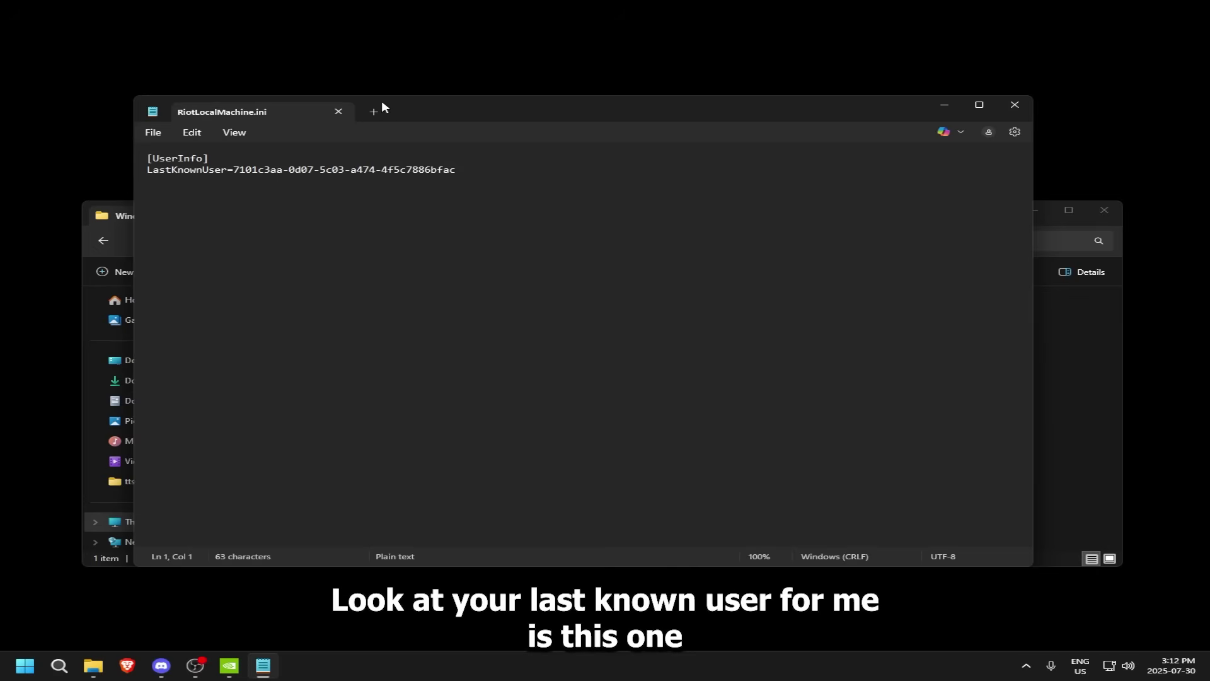
# - Close RiotLocalMachine.ini and open GameUserSettings.ini from the last known user's Windows folder
pyautogui.click(337, 112)
pyautogui.click(753, 236)
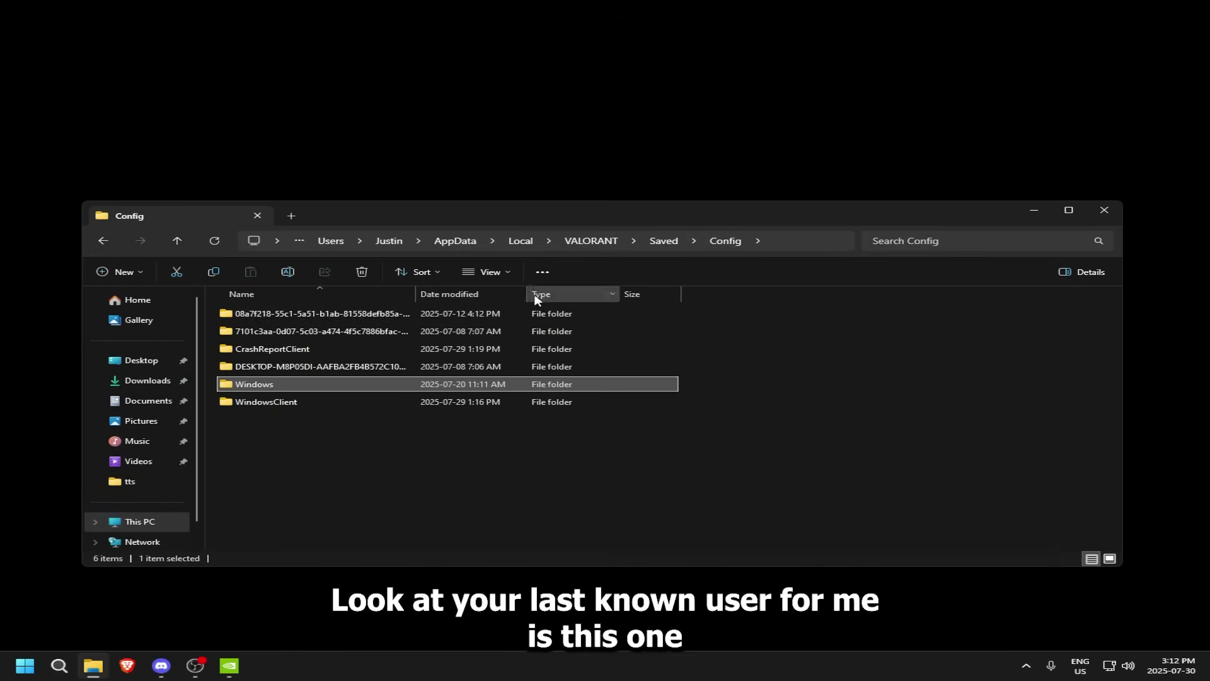
pyautogui.doubleClick(313, 327)
pyautogui.doubleClick(321, 316)
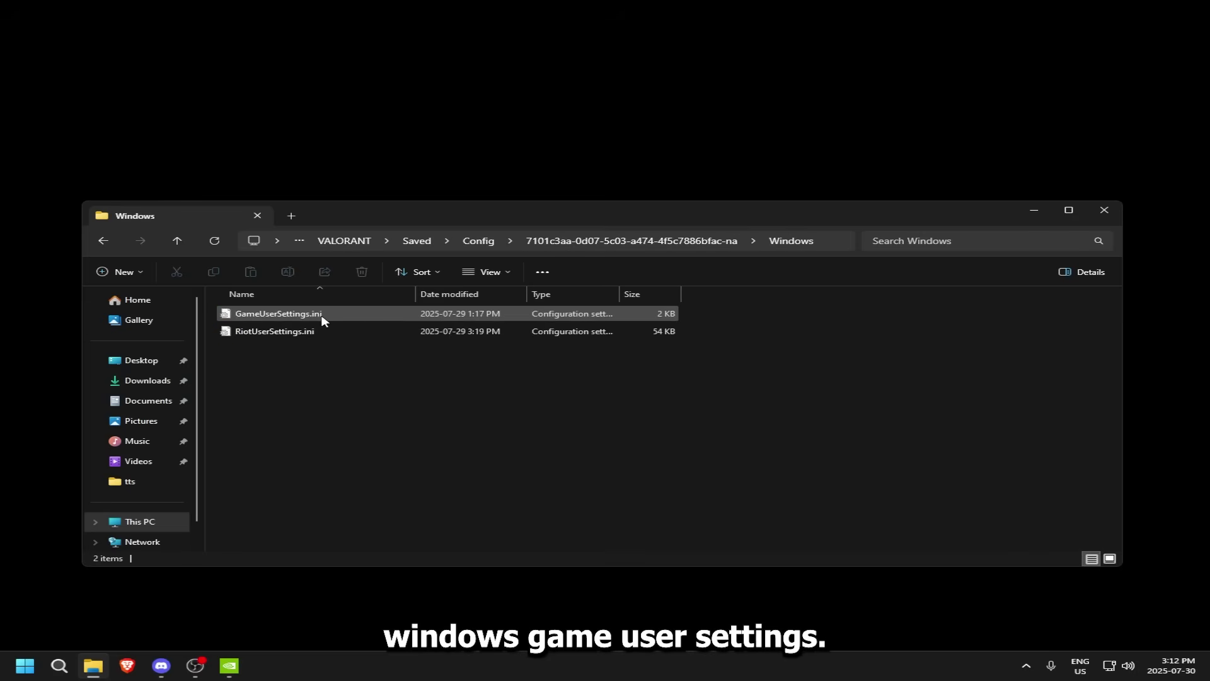
pyautogui.click(322, 318)
pyautogui.doubleClick(321, 319)
pyautogui.moveTo(417, 109); pyautogui.dragTo(555, 118)
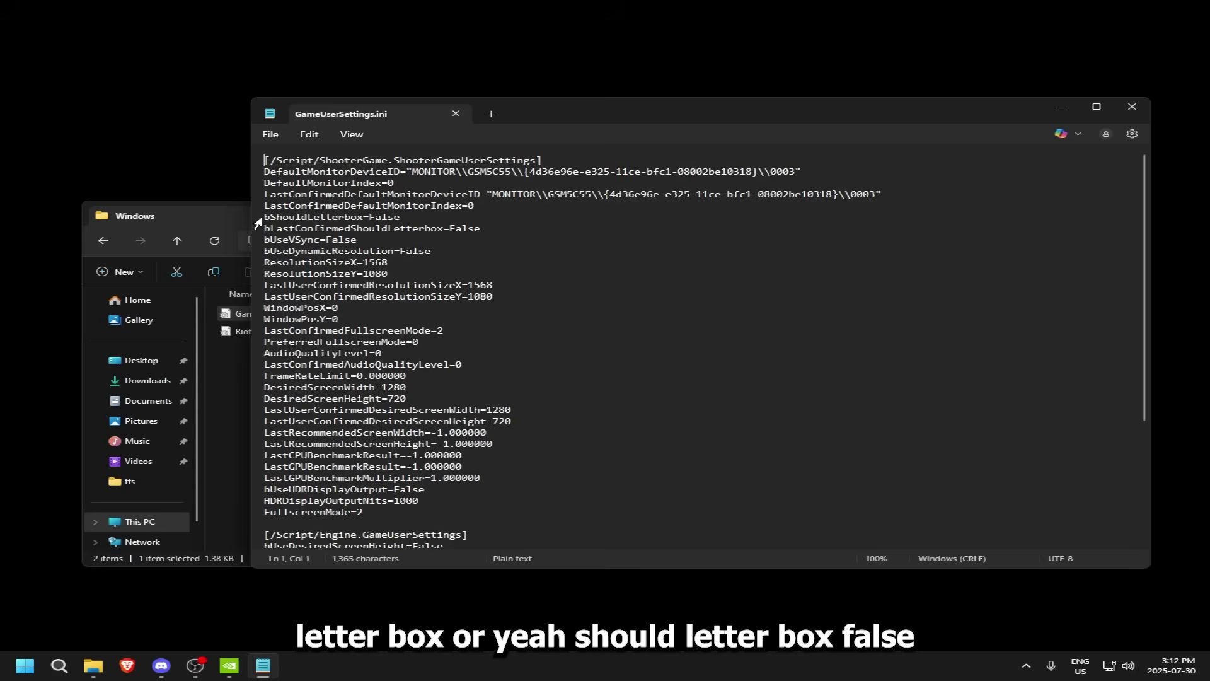
pyautogui.moveTo(344, 217); pyautogui.dragTo(405, 216)
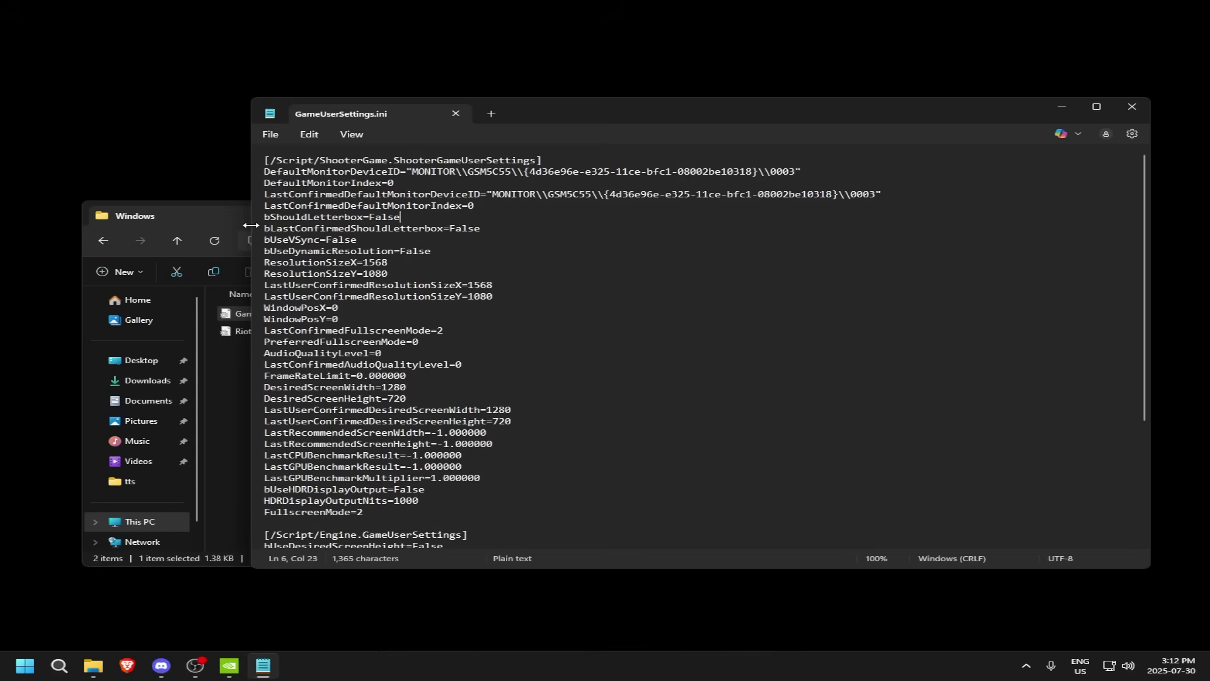
pyautogui.moveTo(264, 228); pyautogui.dragTo(432, 227)
pyautogui.click(450, 228)
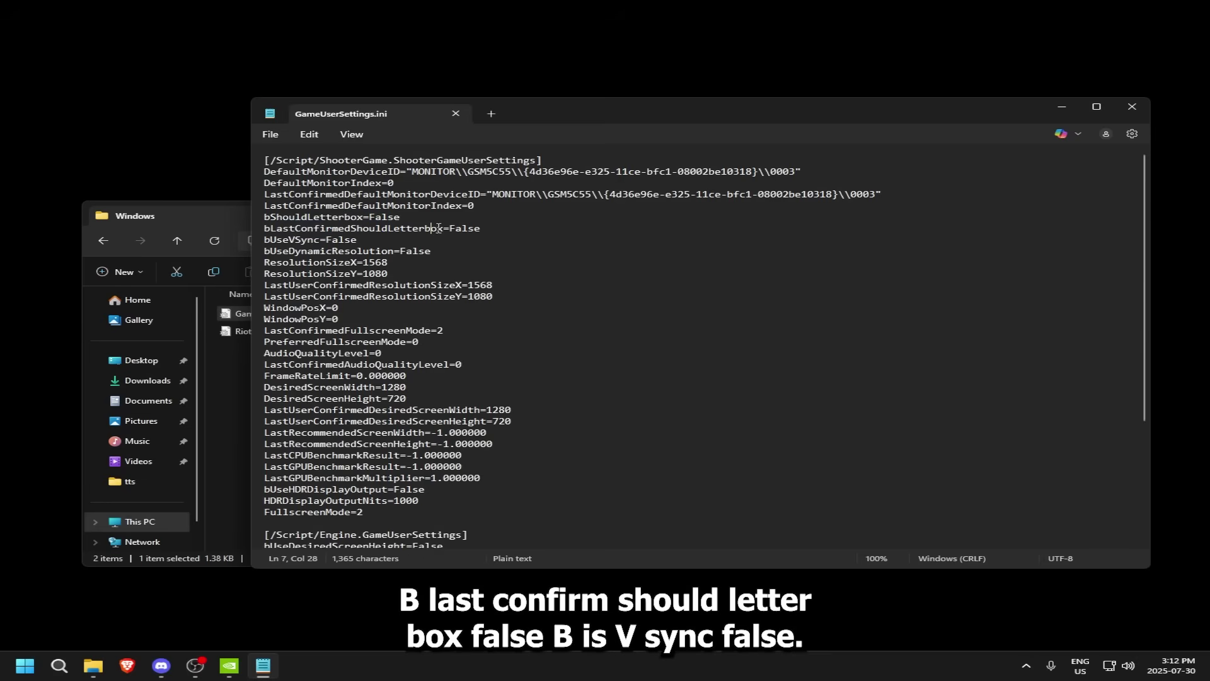
pyautogui.moveTo(264, 239); pyautogui.dragTo(355, 240)
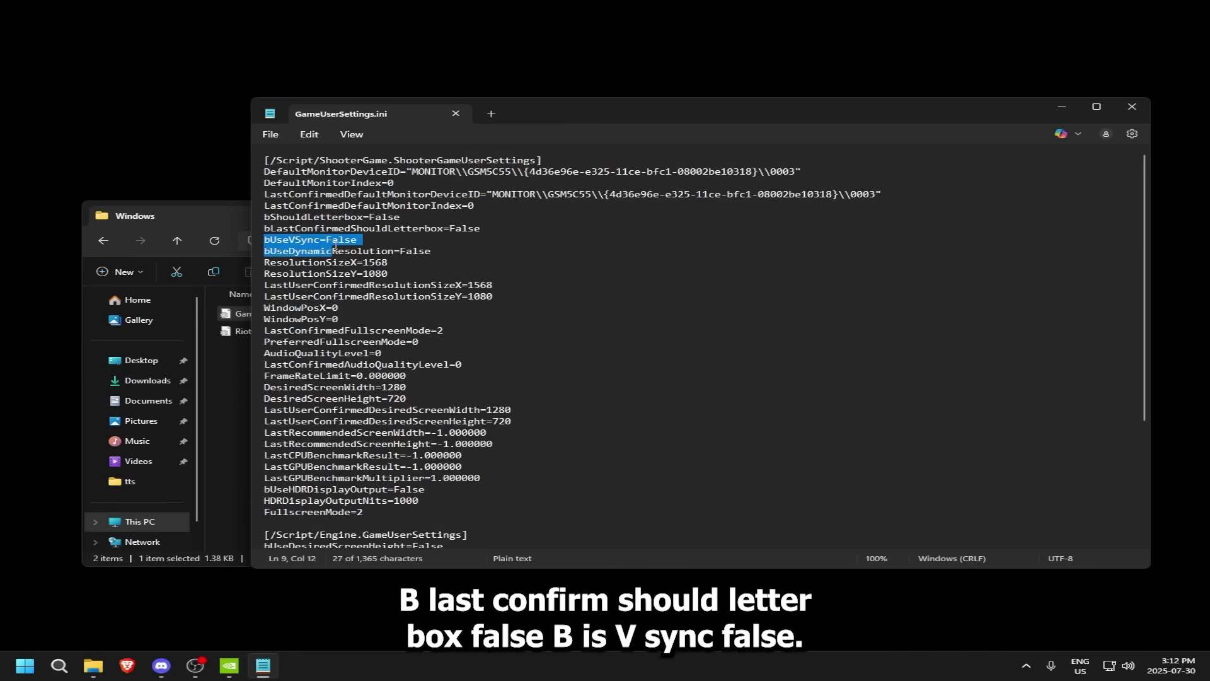
pyautogui.click(347, 241)
pyautogui.doubleClick(325, 239)
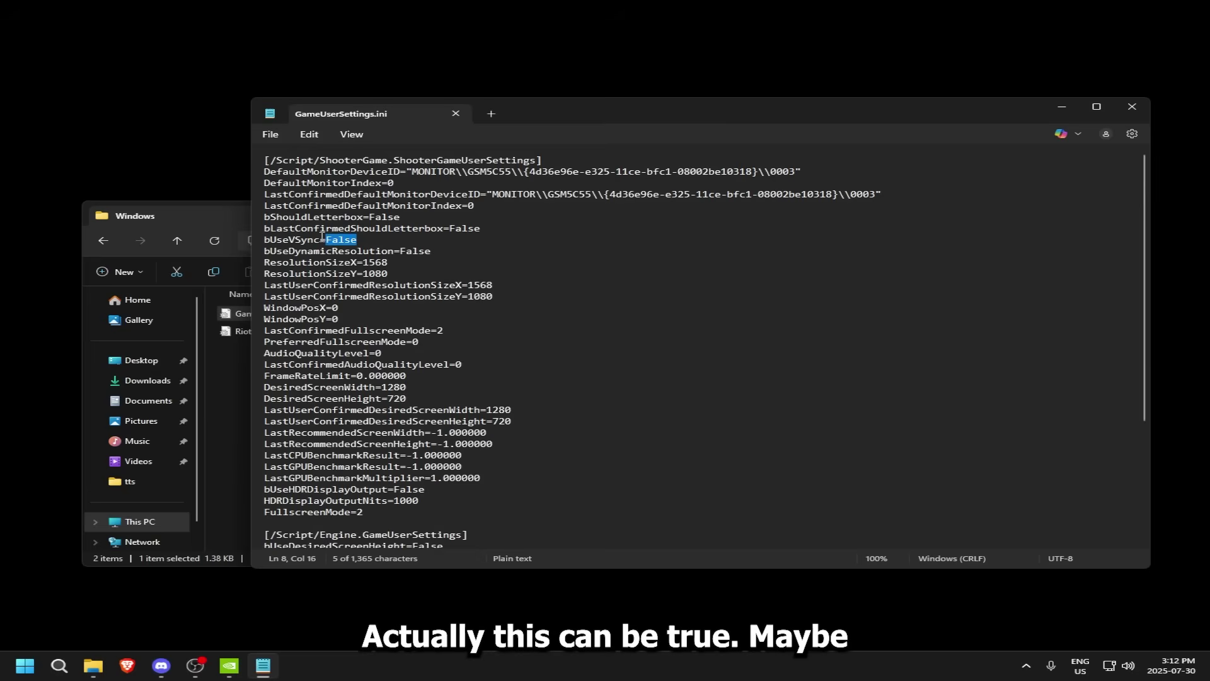
pyautogui.click(324, 239)
pyautogui.moveTo(306, 240); pyautogui.dragTo(327, 249)
pyautogui.click(307, 240)
pyautogui.click(351, 228)
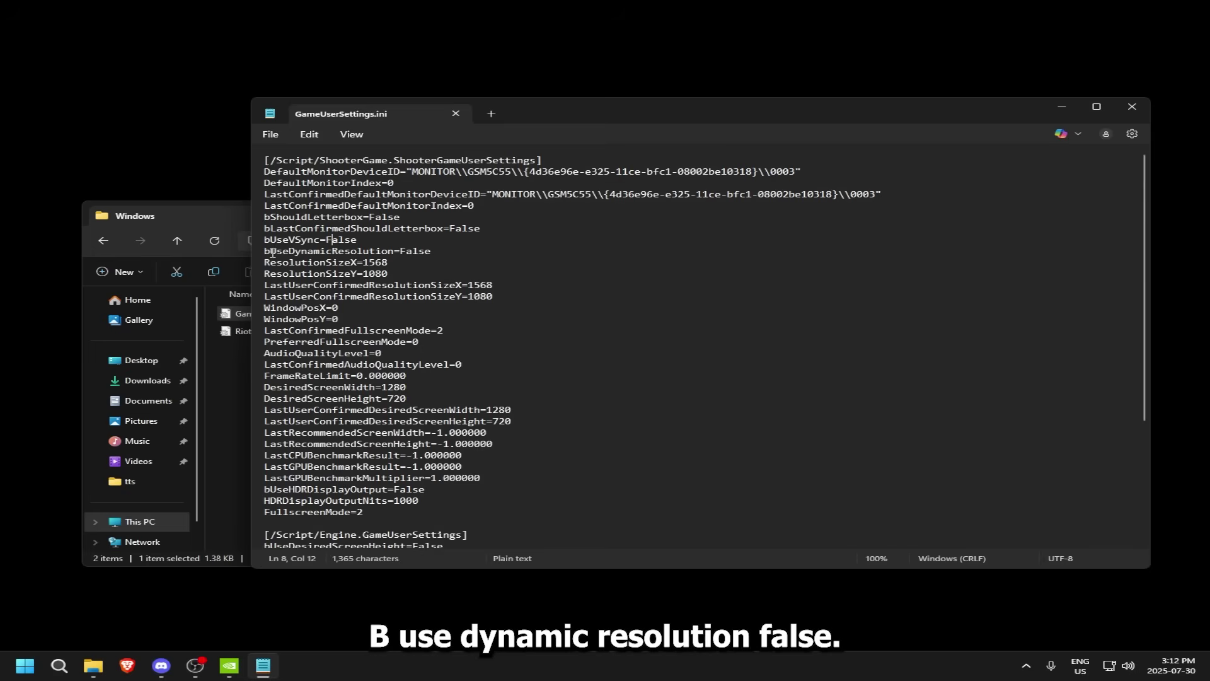
pyautogui.moveTo(269, 250); pyautogui.dragTo(289, 251)
pyautogui.click(275, 251)
pyautogui.doubleClick(414, 251)
pyautogui.press('Down')
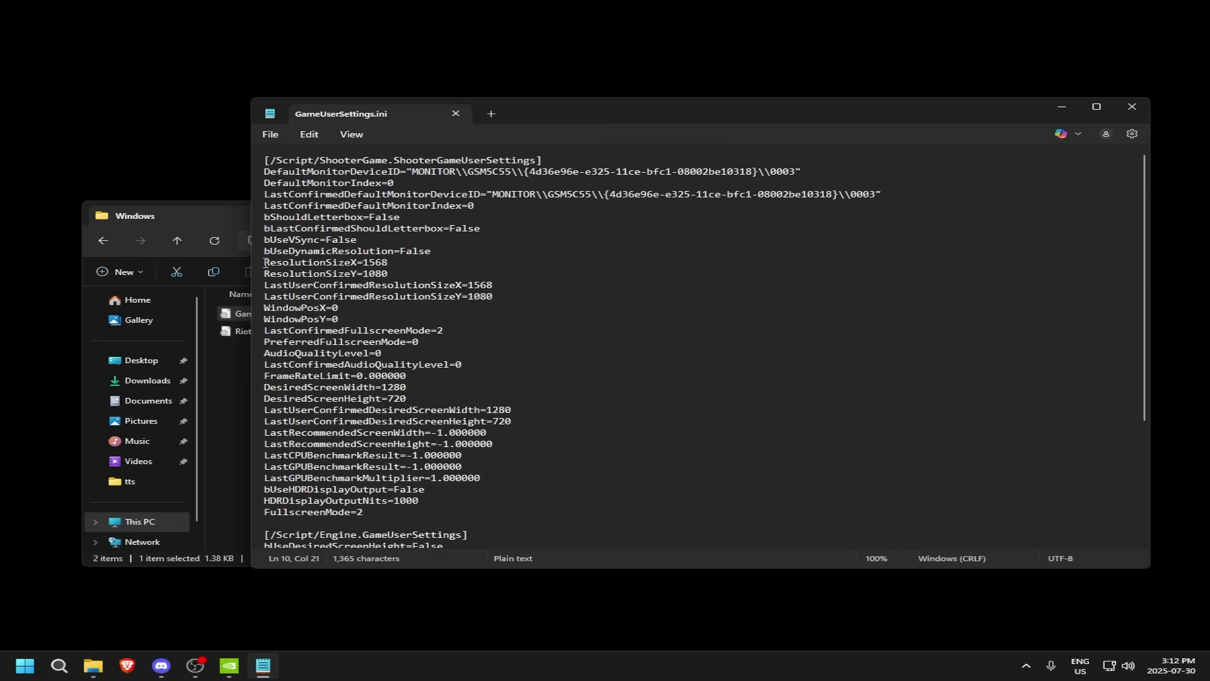
pyautogui.moveTo(266, 263); pyautogui.dragTo(510, 300)
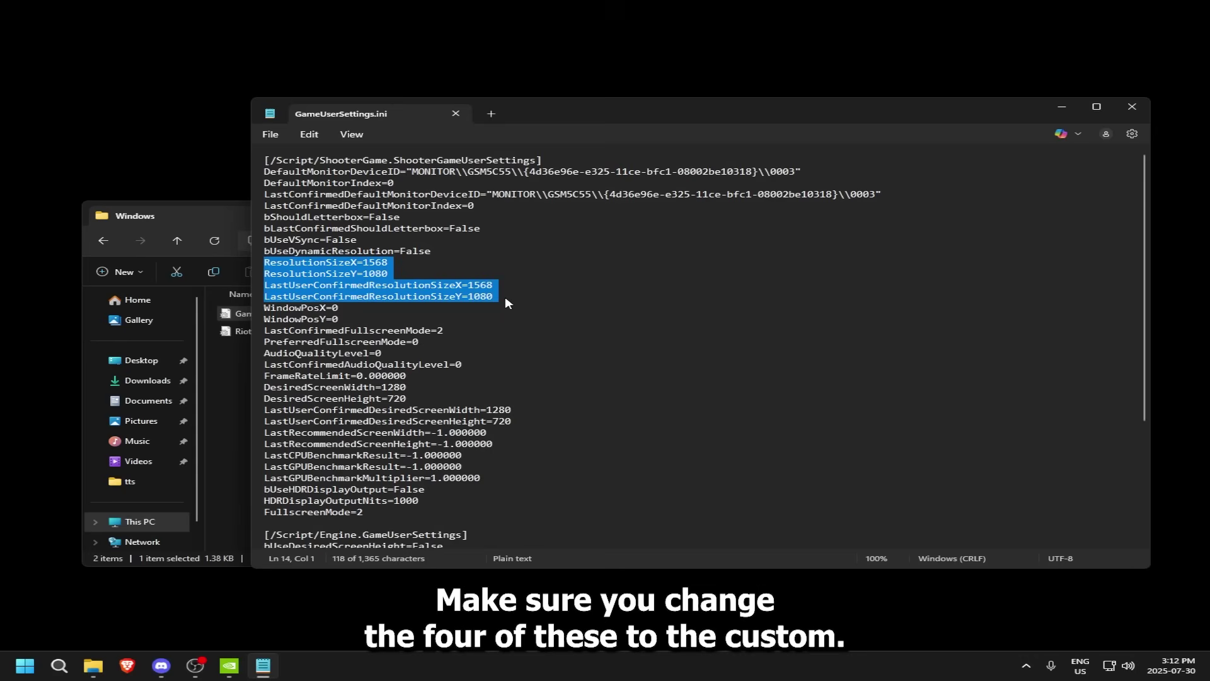
pyautogui.click(424, 265)
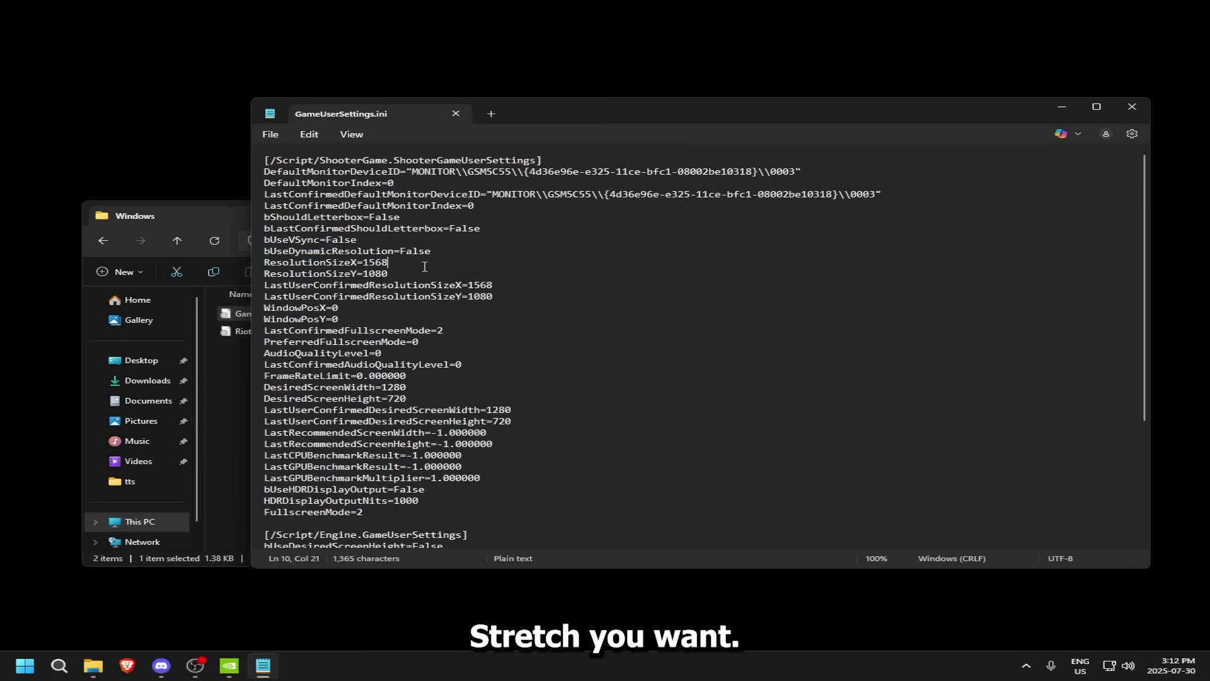
pyautogui.tripleClick(404, 269)
pyautogui.click(404, 269)
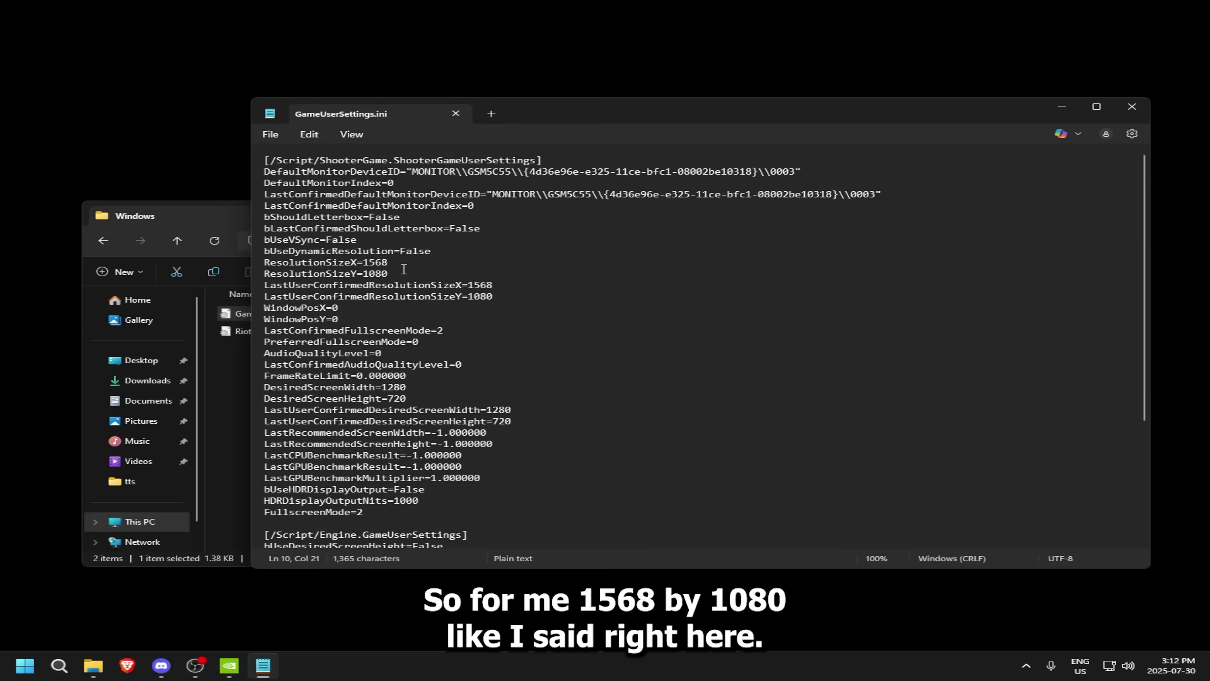
pyautogui.click(230, 665)
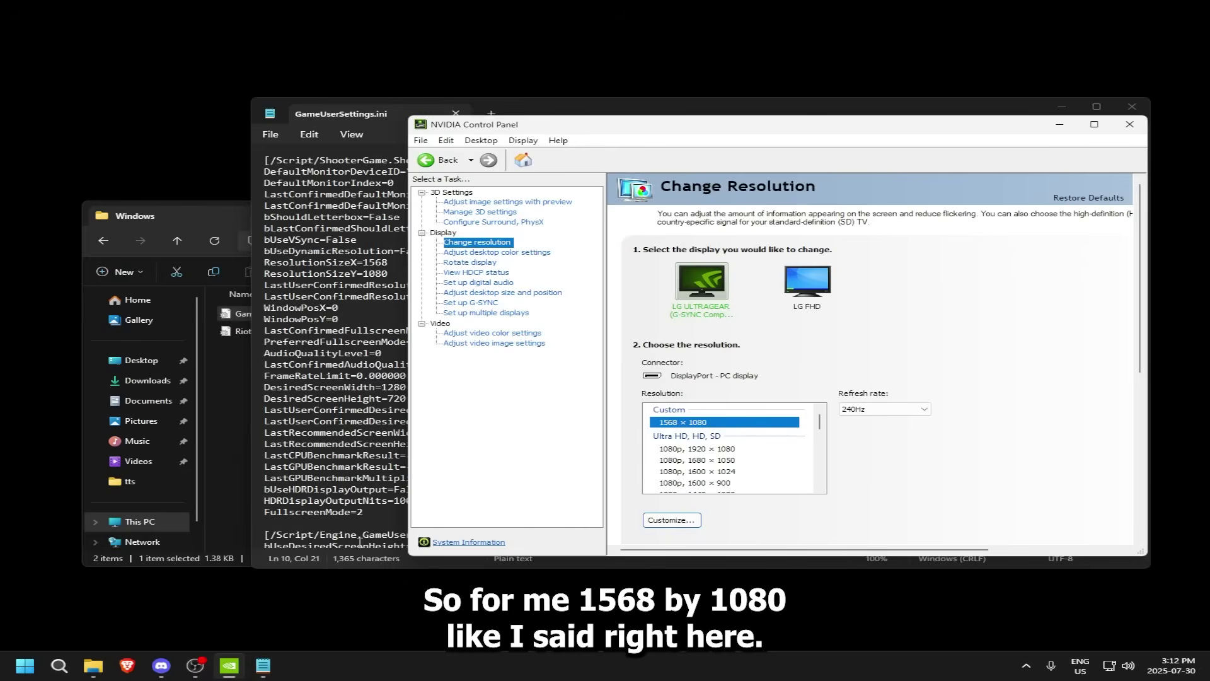
pyautogui.click(229, 666)
pyautogui.scroll(-1, 410, 387)
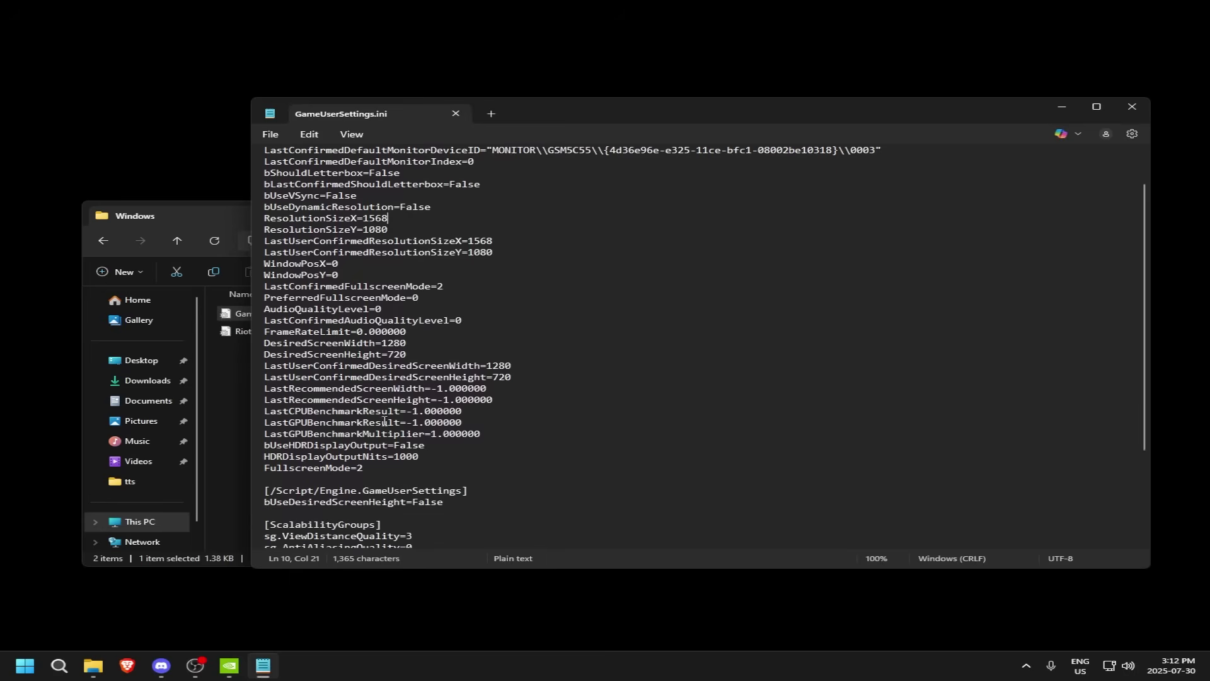
pyautogui.scroll(-2, 410, 396)
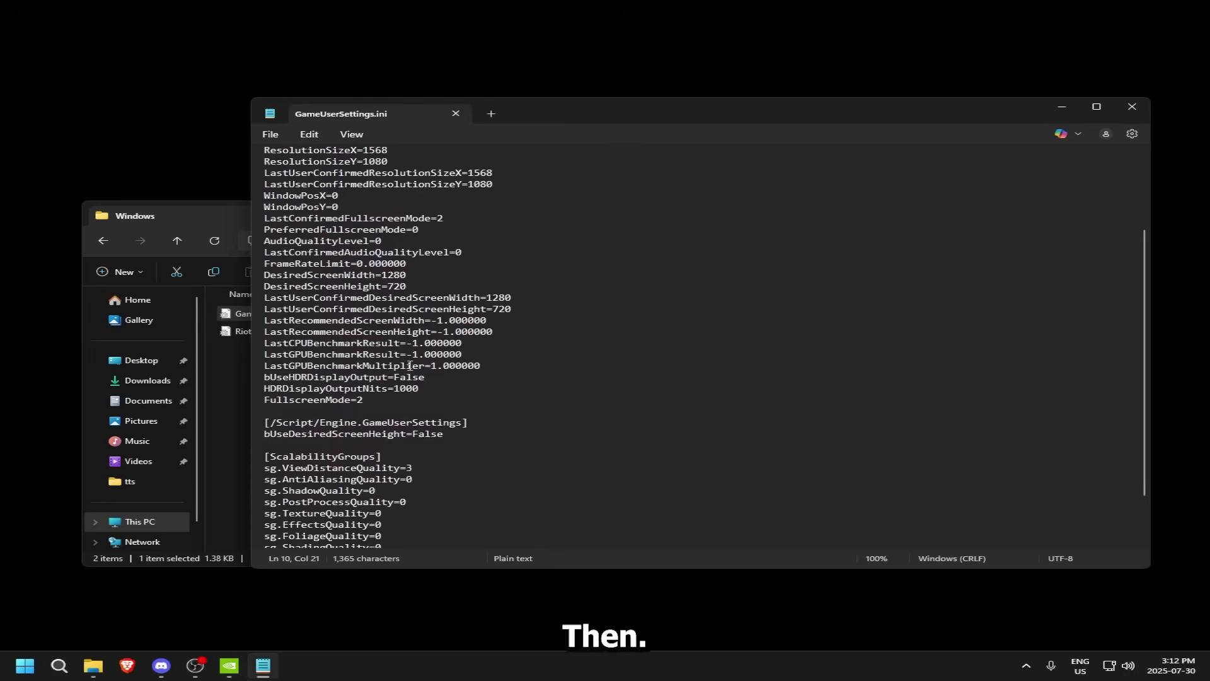
# - Highlight the FullscreenMode=2 line in GameUserSettings.ini to verify its spelling
pyautogui.click(266, 399)
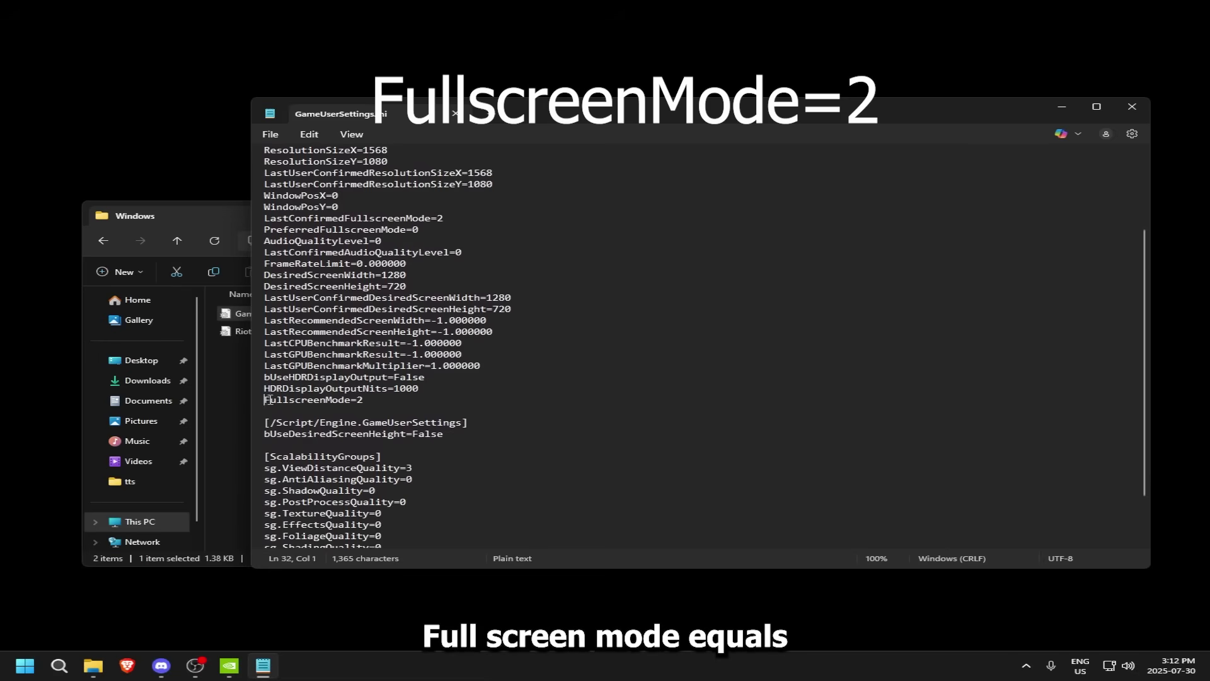
pyautogui.moveTo(266, 399); pyautogui.dragTo(365, 399)
pyautogui.click(363, 409)
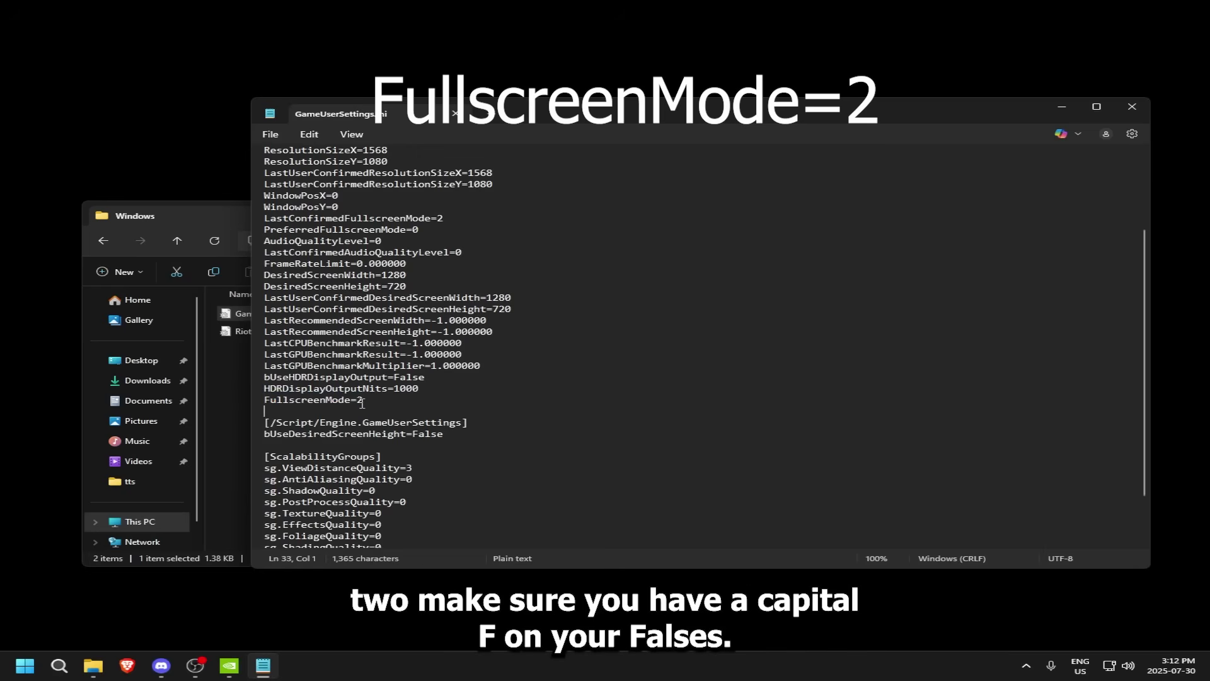
pyautogui.scroll(3, 388, 330)
pyautogui.scroll(1, 409, 255)
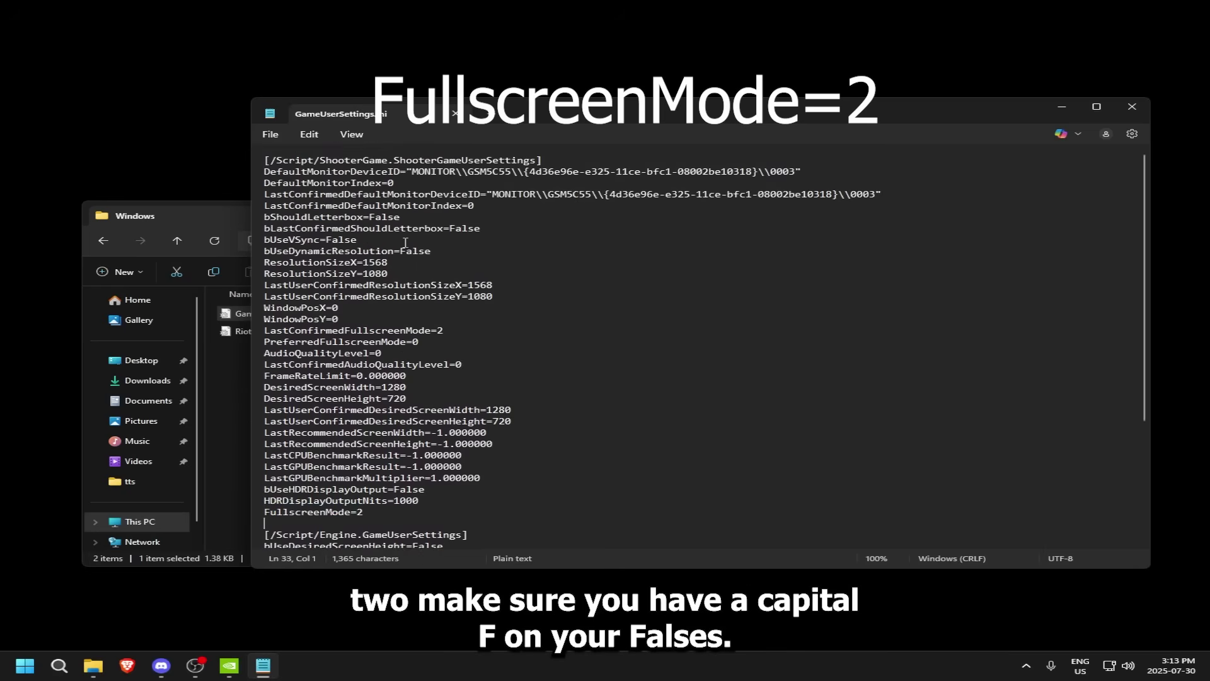
pyautogui.scroll(-2, 409, 263)
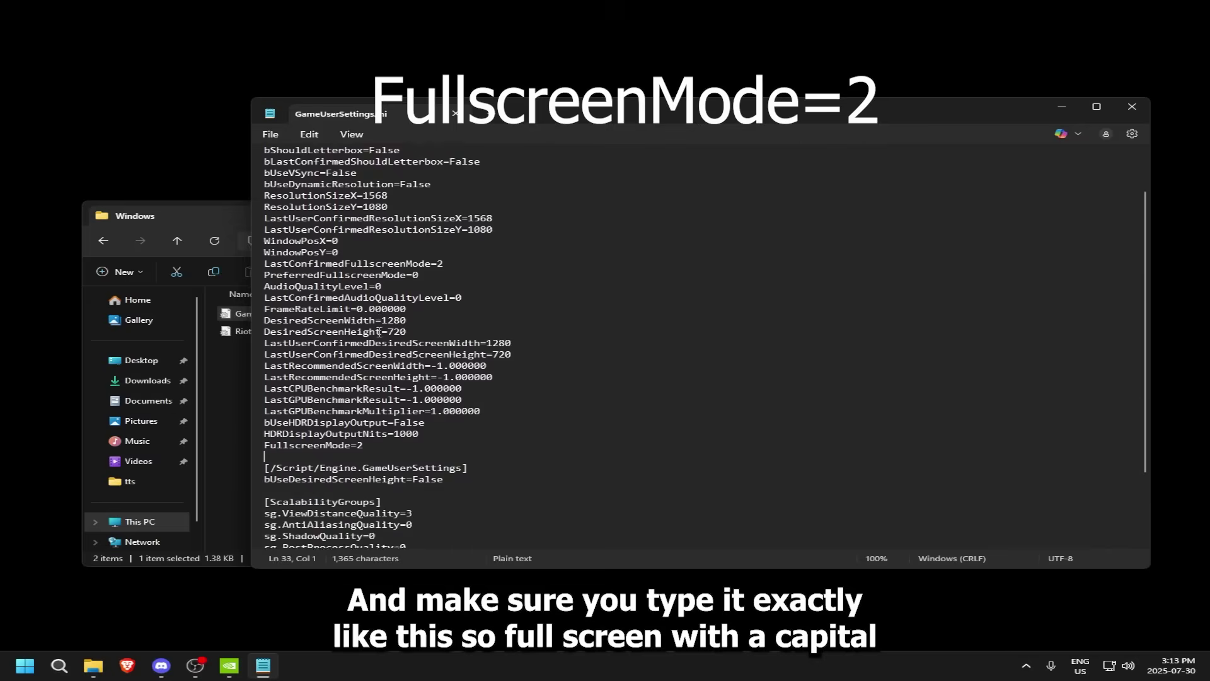
pyautogui.scroll(-2, 410, 262)
pyautogui.moveTo(265, 390); pyautogui.dragTo(373, 390)
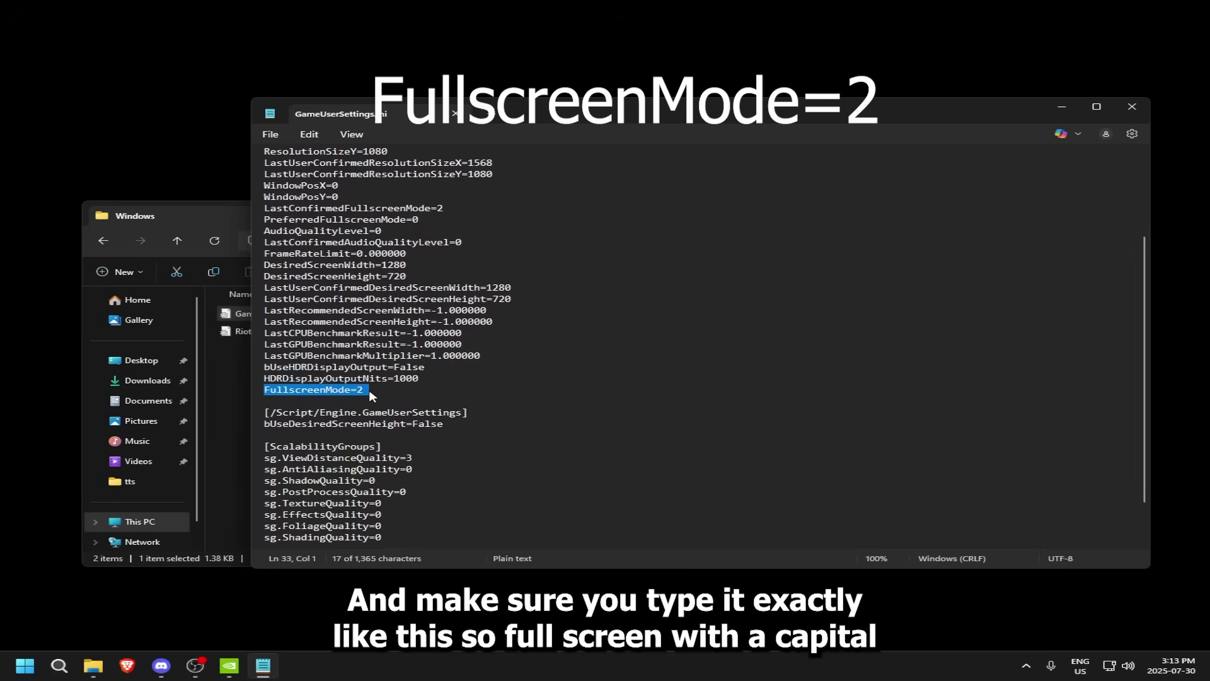
pyautogui.click(374, 391)
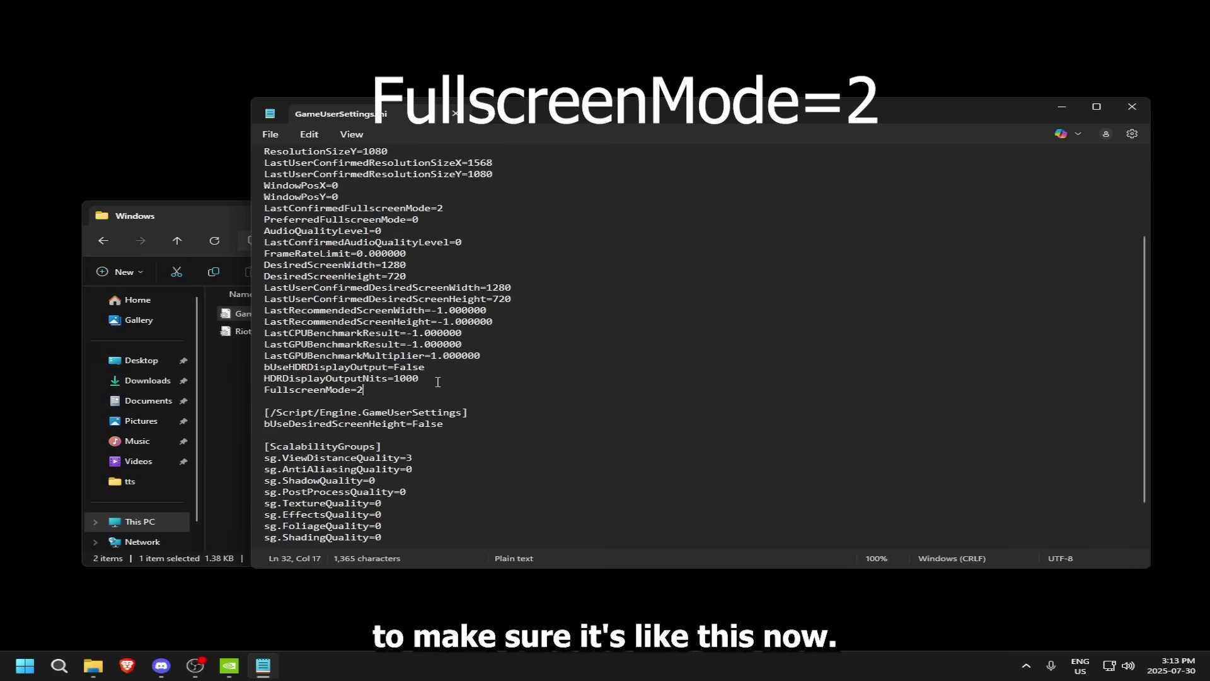
pyautogui.moveTo(374, 389); pyautogui.dragTo(305, 394)
pyautogui.click(337, 393)
# - Close the file and open the GameUserSettings.ini inside the user folder's WindowsClient subfolder
pyautogui.click(455, 114)
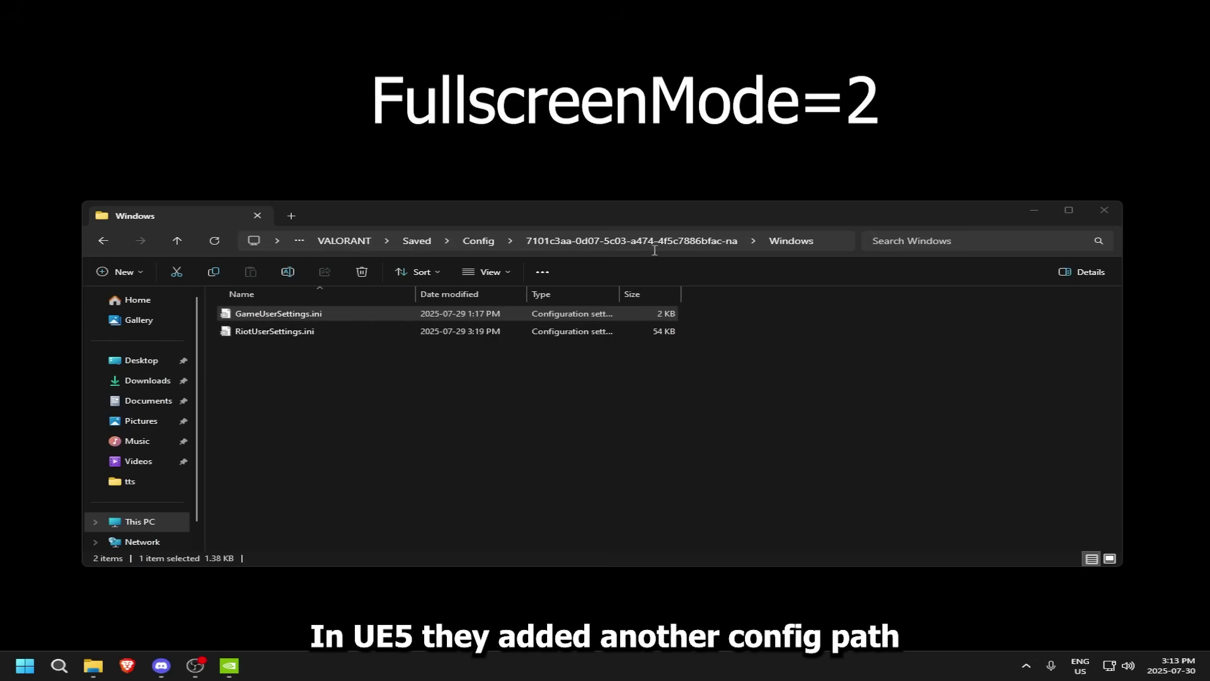
pyautogui.click(553, 243)
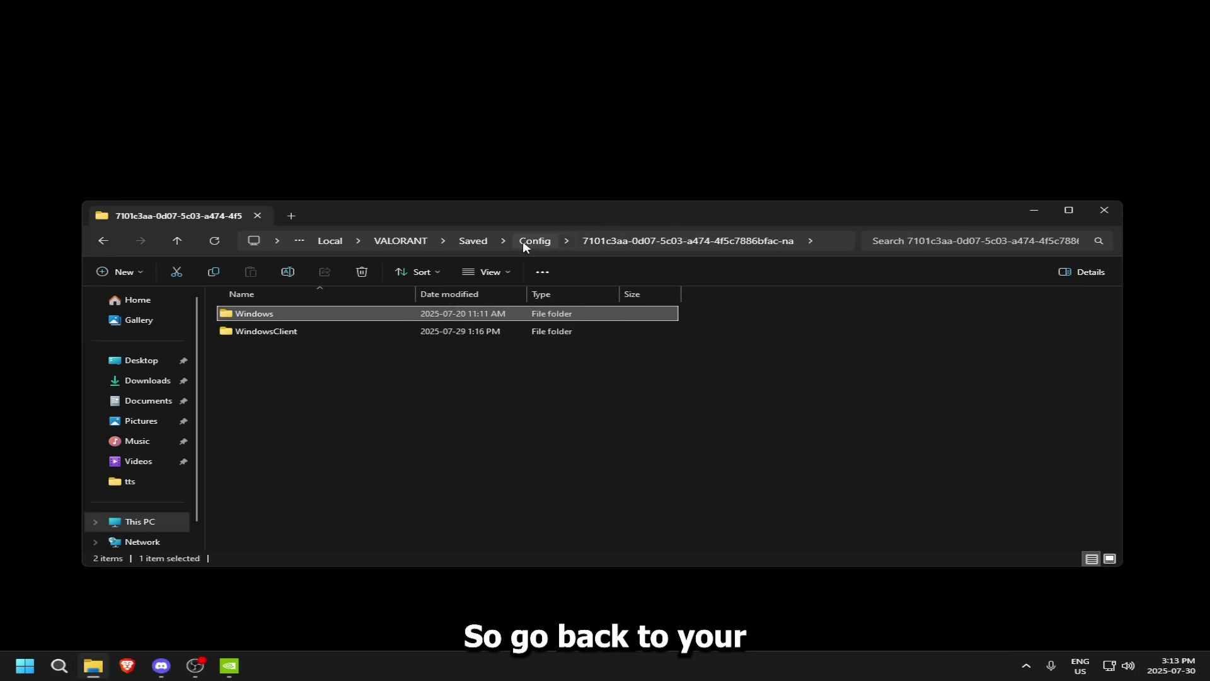
pyautogui.doubleClick(435, 331)
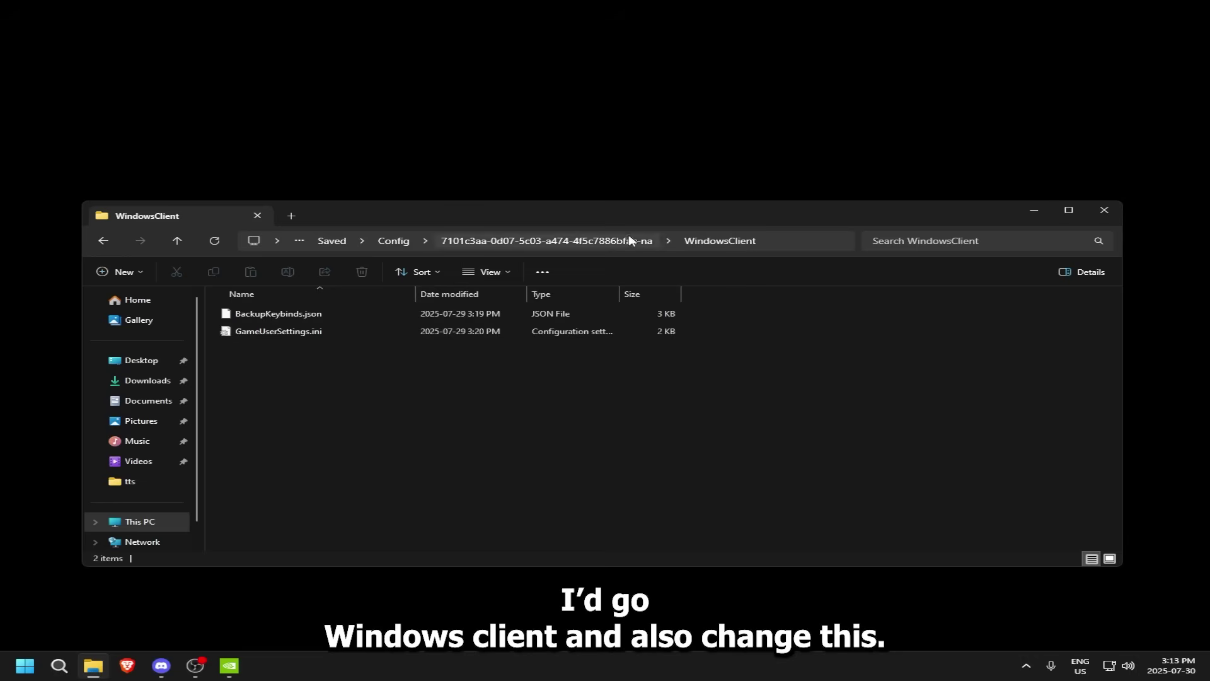
pyautogui.doubleClick(302, 331)
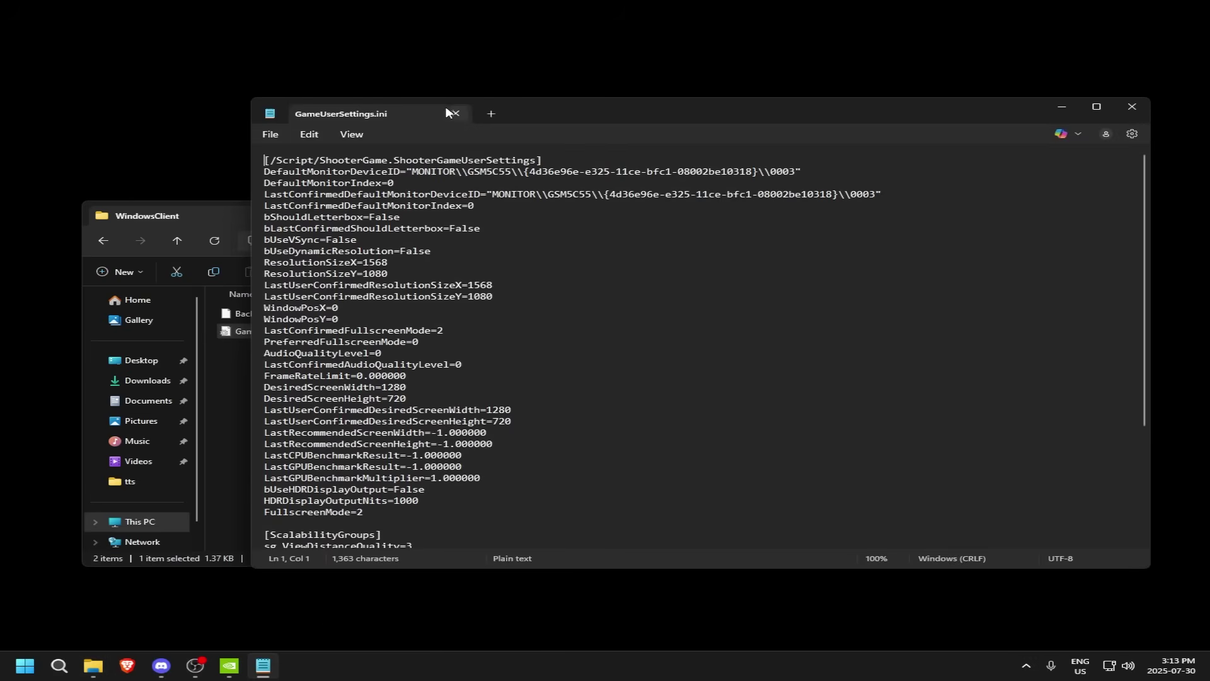
# - Close it, go up to Config and open GameUserSettings.ini from the WindowsClient folder there
pyautogui.click(452, 113)
pyautogui.click(623, 238)
pyautogui.click(548, 240)
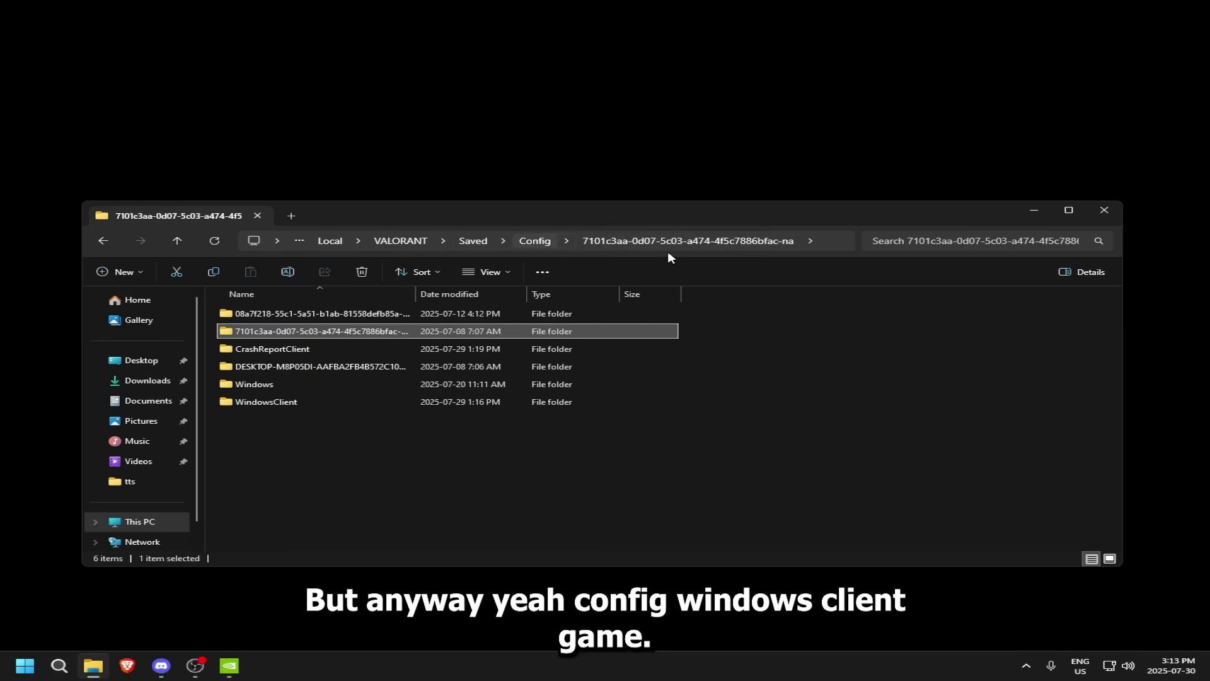
pyautogui.click(275, 402)
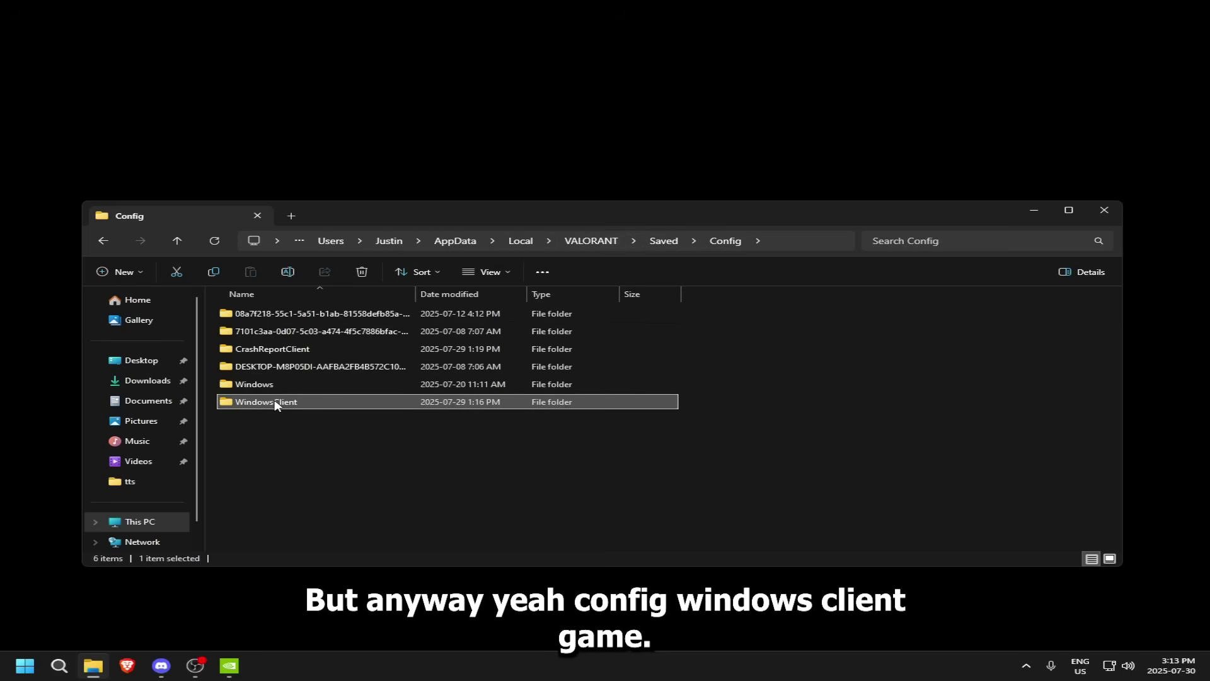
pyautogui.doubleClick(275, 401)
pyautogui.doubleClick(284, 314)
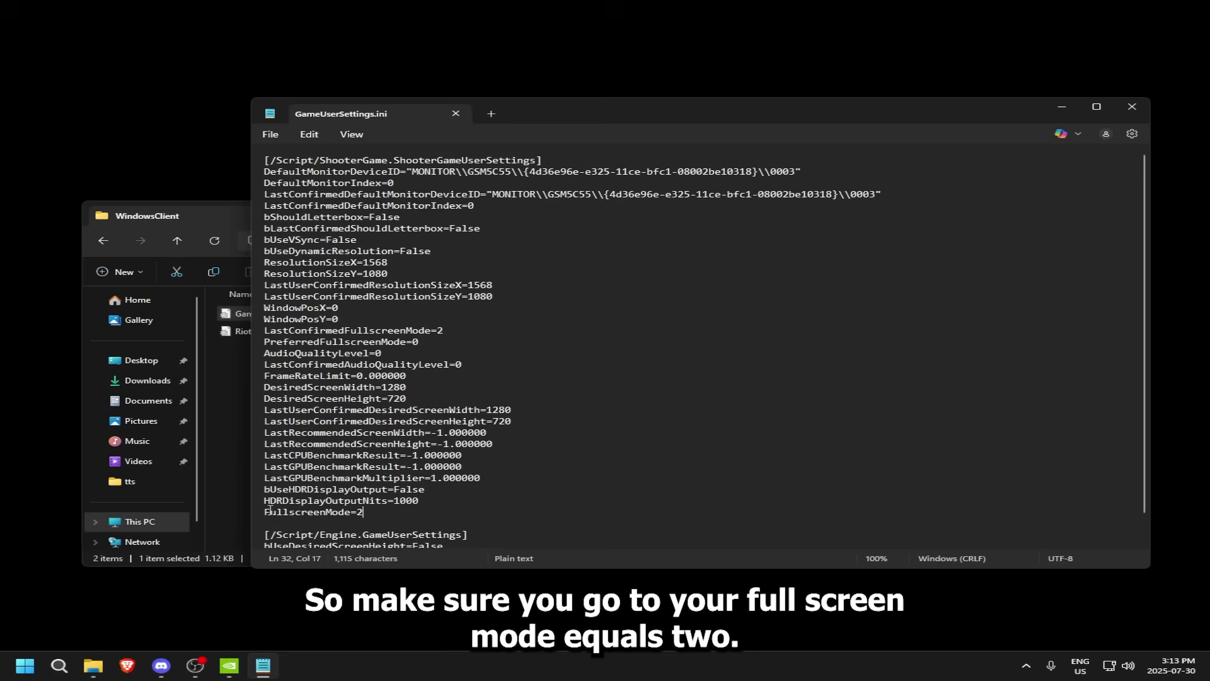
# - Verify FullscreenMode=2 and the False letterbox values, then close Notepad and File Explorer
pyautogui.moveTo(336, 513); pyautogui.dragTo(377, 518)
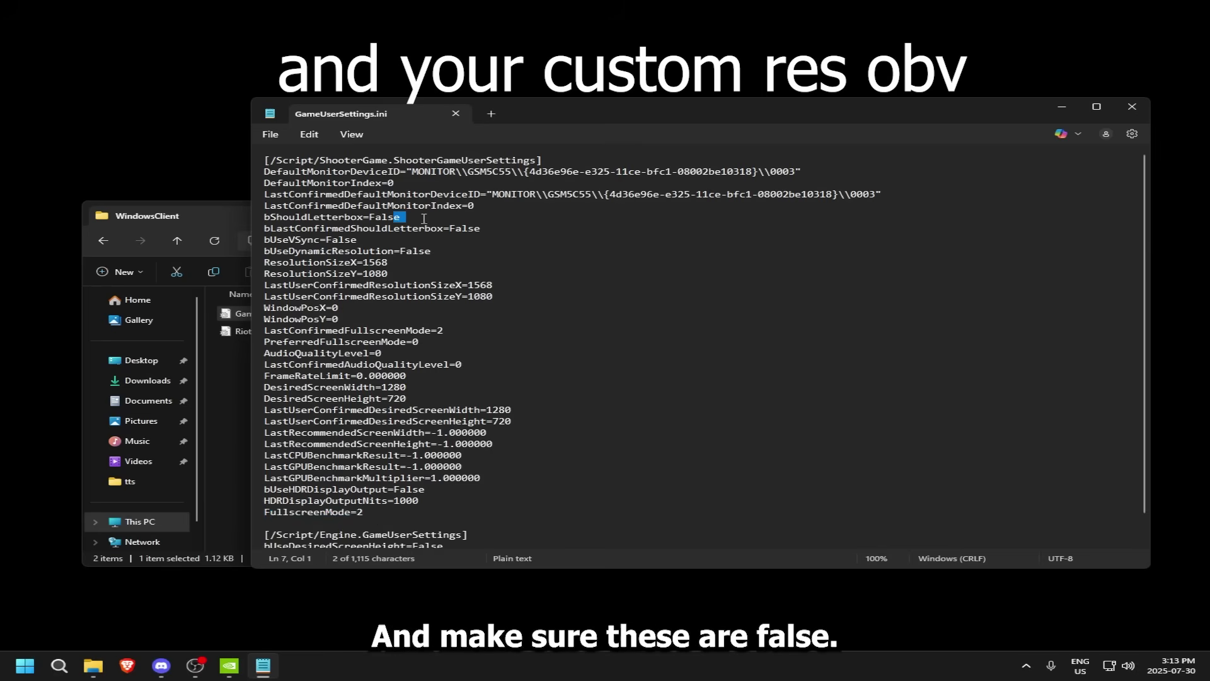
pyautogui.moveTo(394, 217); pyautogui.dragTo(444, 244)
pyautogui.click(477, 229)
pyautogui.click(454, 114)
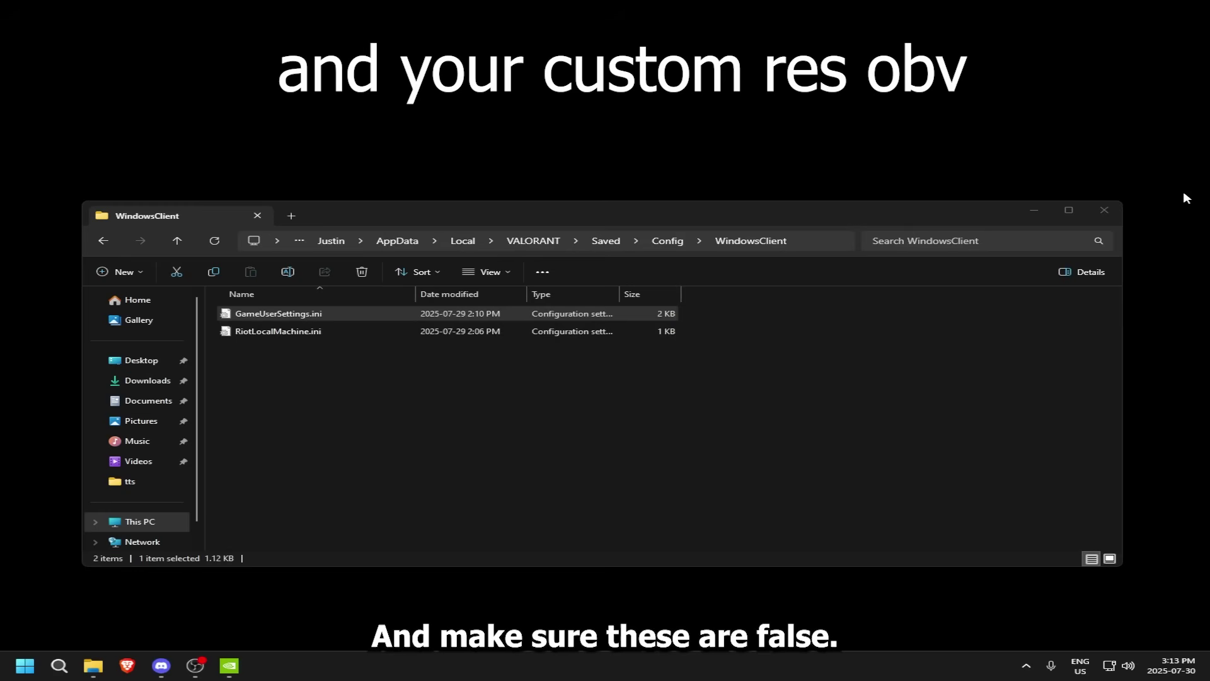
pyautogui.click(1105, 206)
# - Launch VALORANT from Windows search and walk around the shooting range
pyautogui.press('super')
pyautogui.write('va')
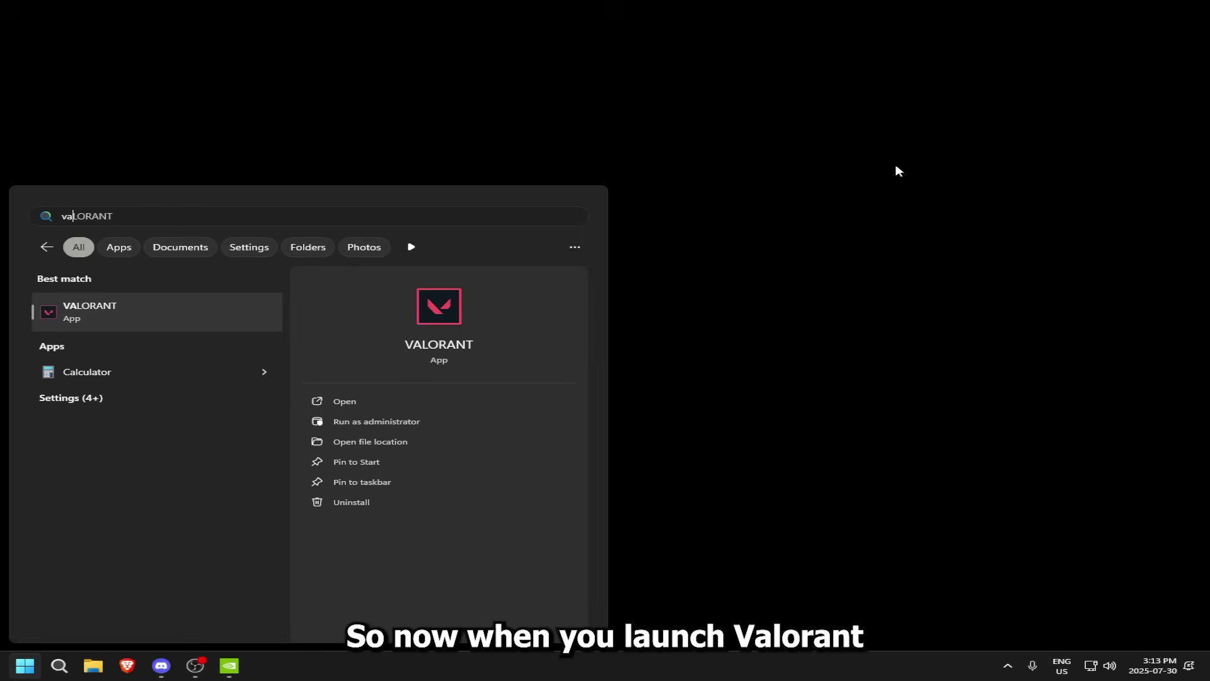
pyautogui.press('Return')
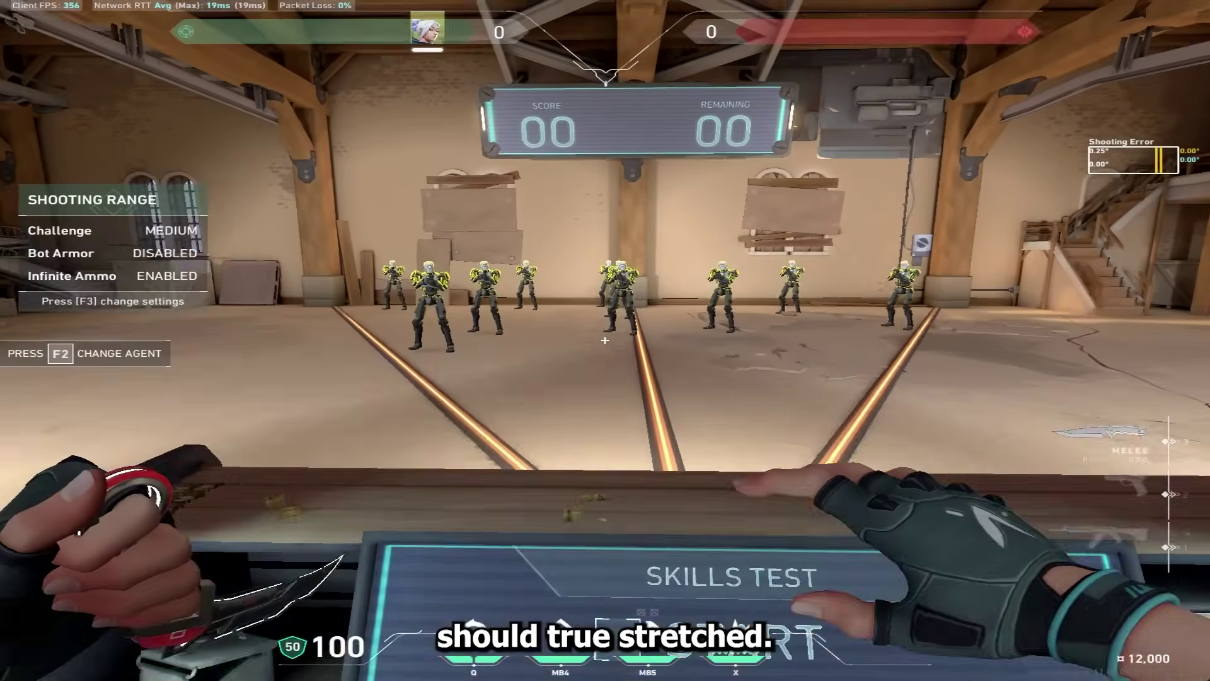
pyautogui.press('w')
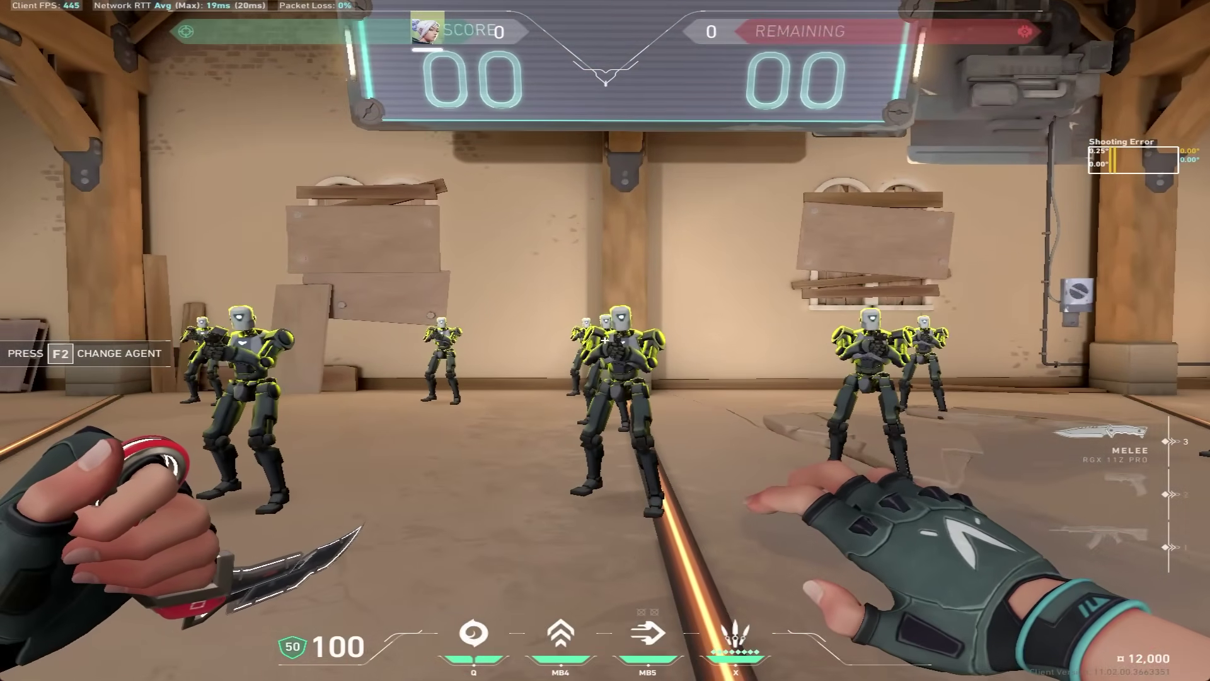
pyautogui.press('w')
pyautogui.press('w')
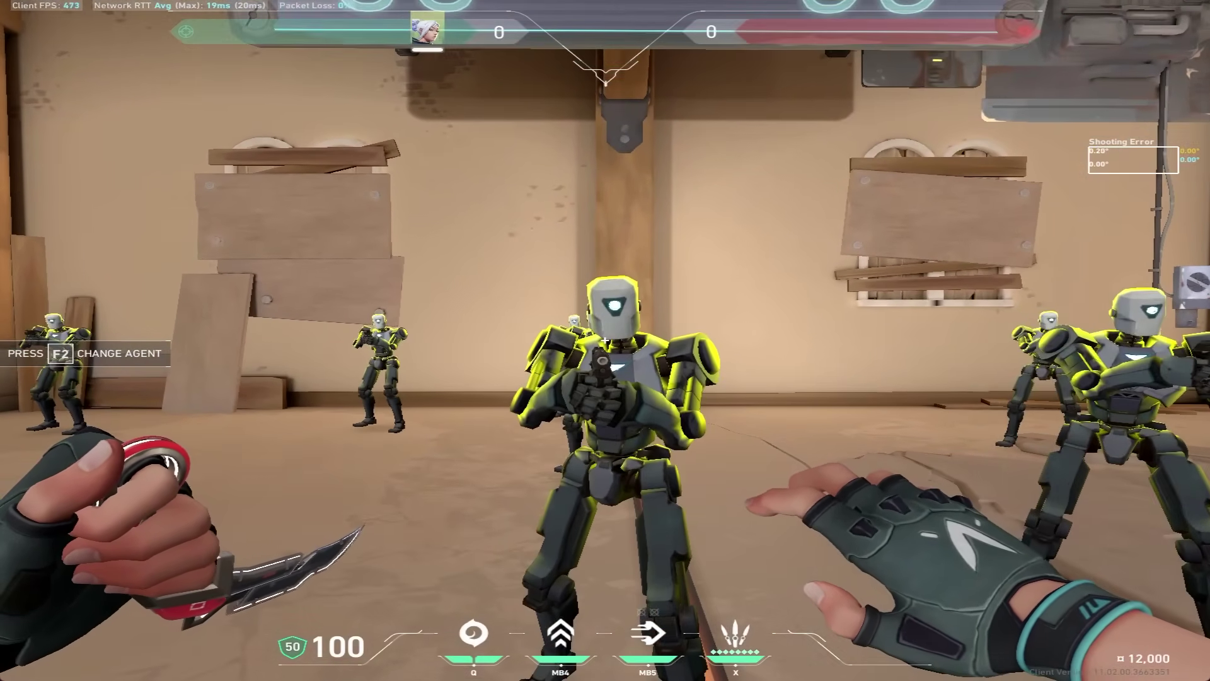
pyautogui.press('s')
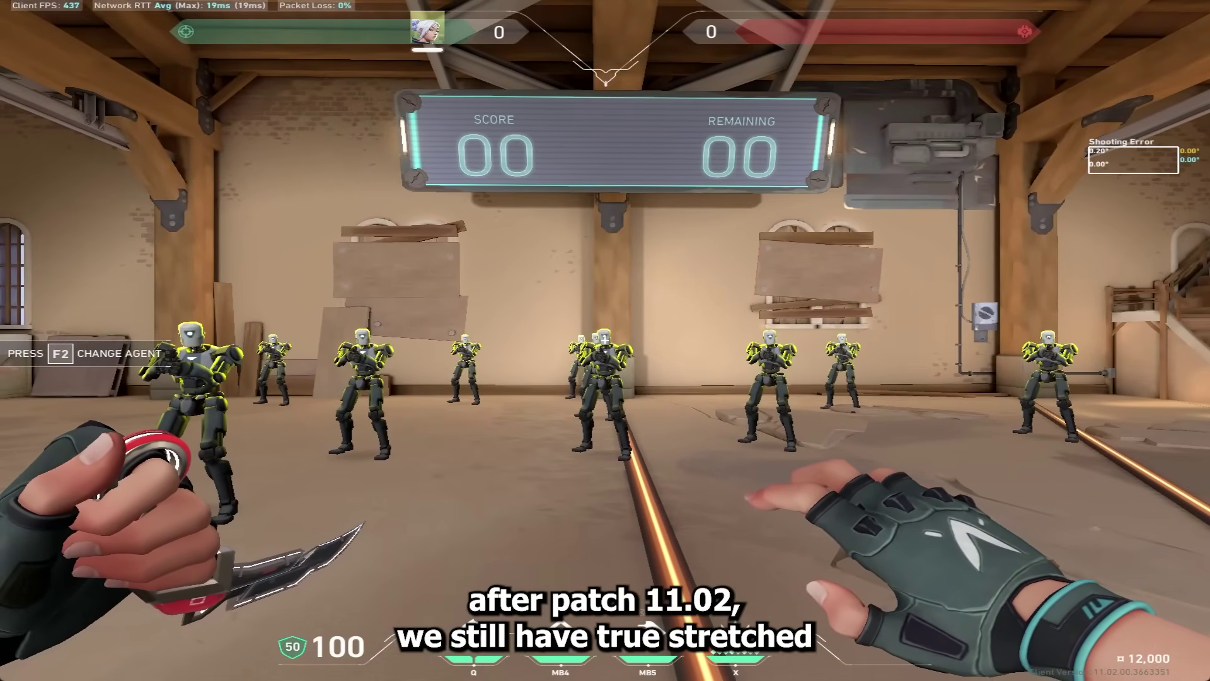
pyautogui.press('w')
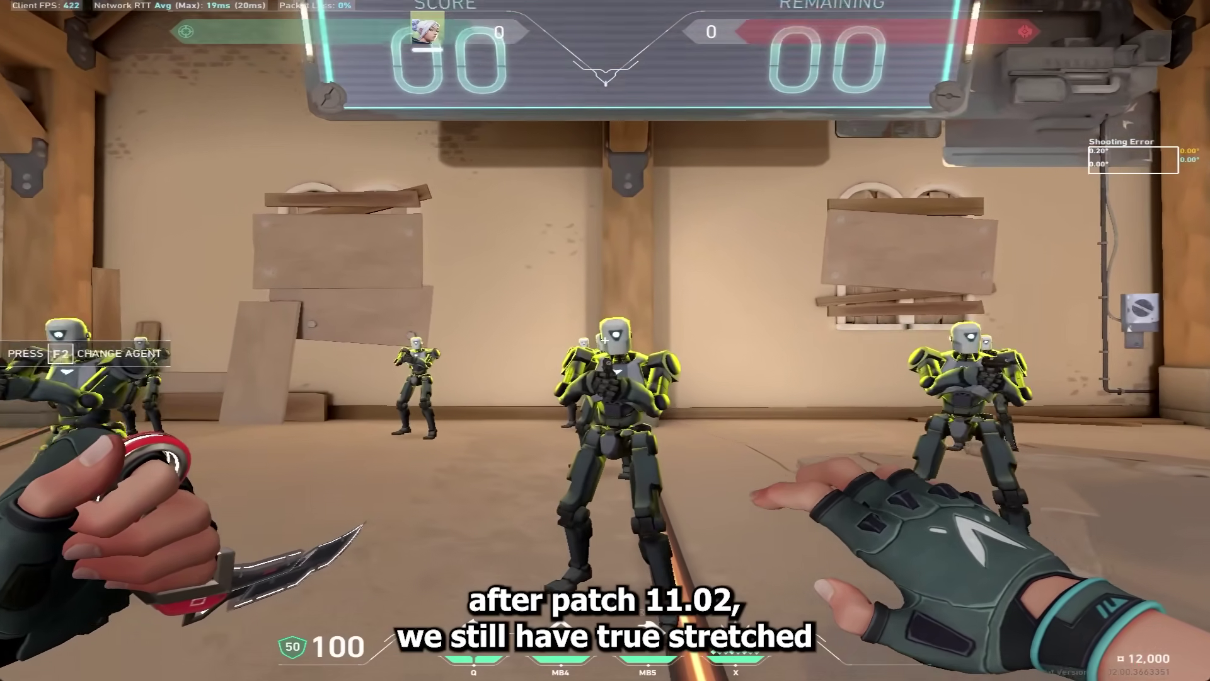
# - Cycle between pistol, rifle and knife to show the stretched 1568 × 1080 view
pyautogui.press('2')
pyautogui.press('1')
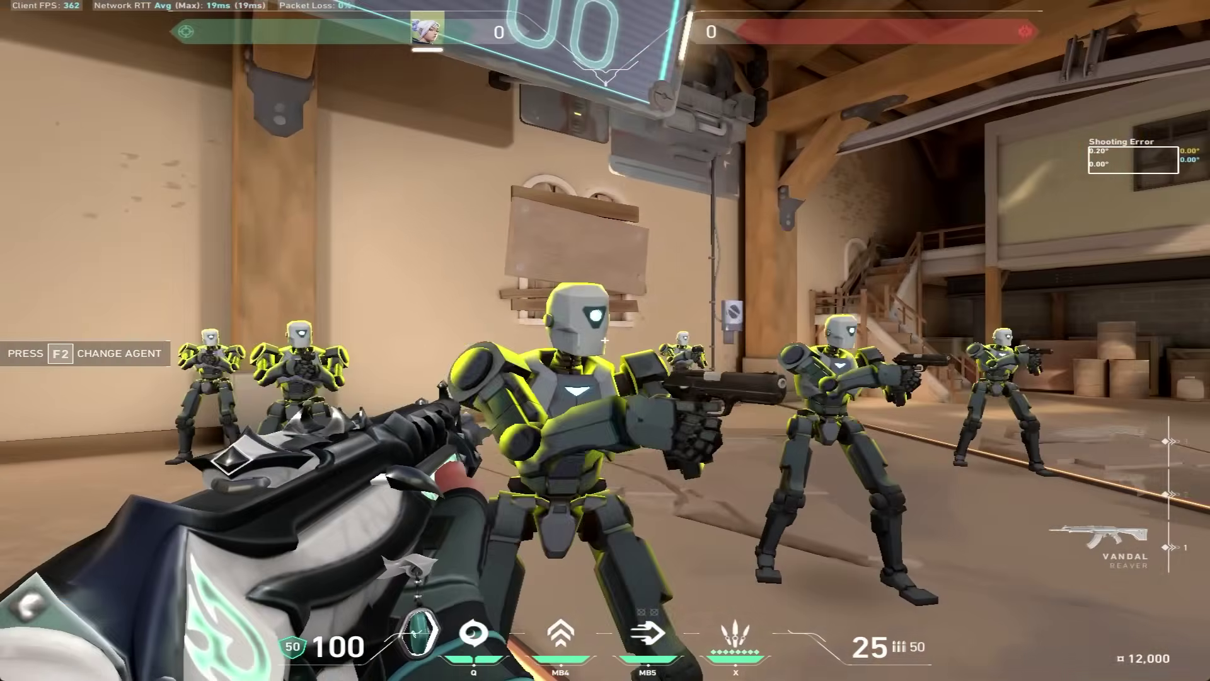
pyautogui.press('3')
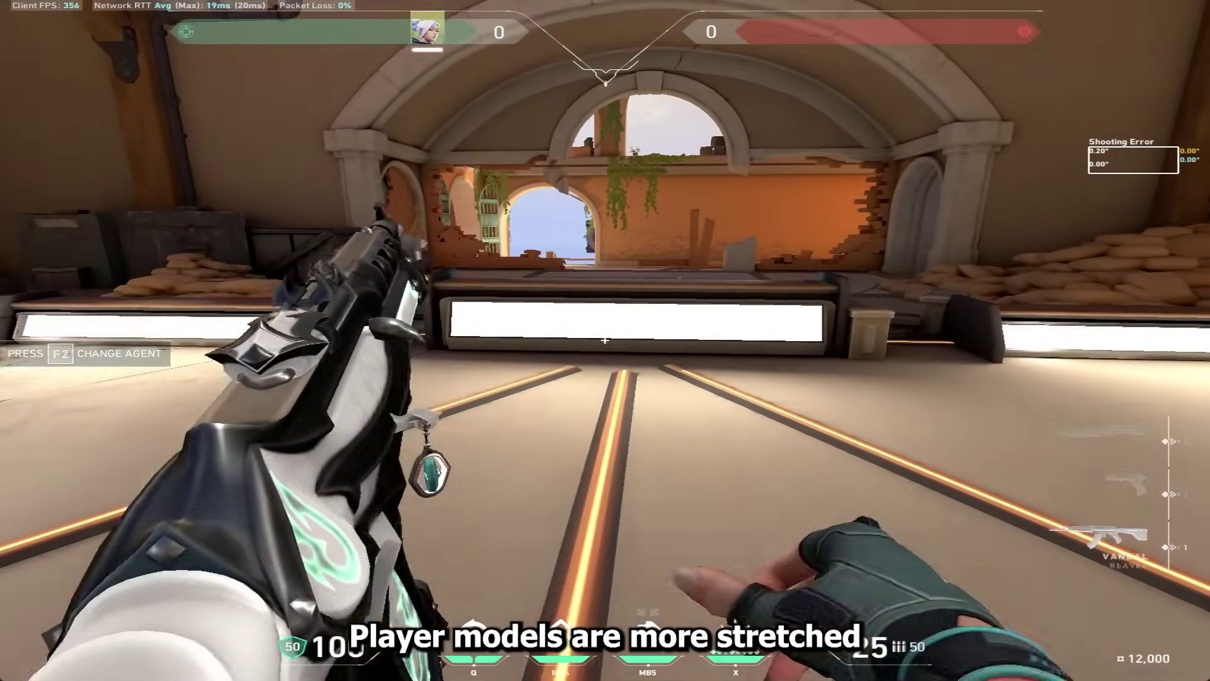
pyautogui.click(605, 341)
pyautogui.press('1')
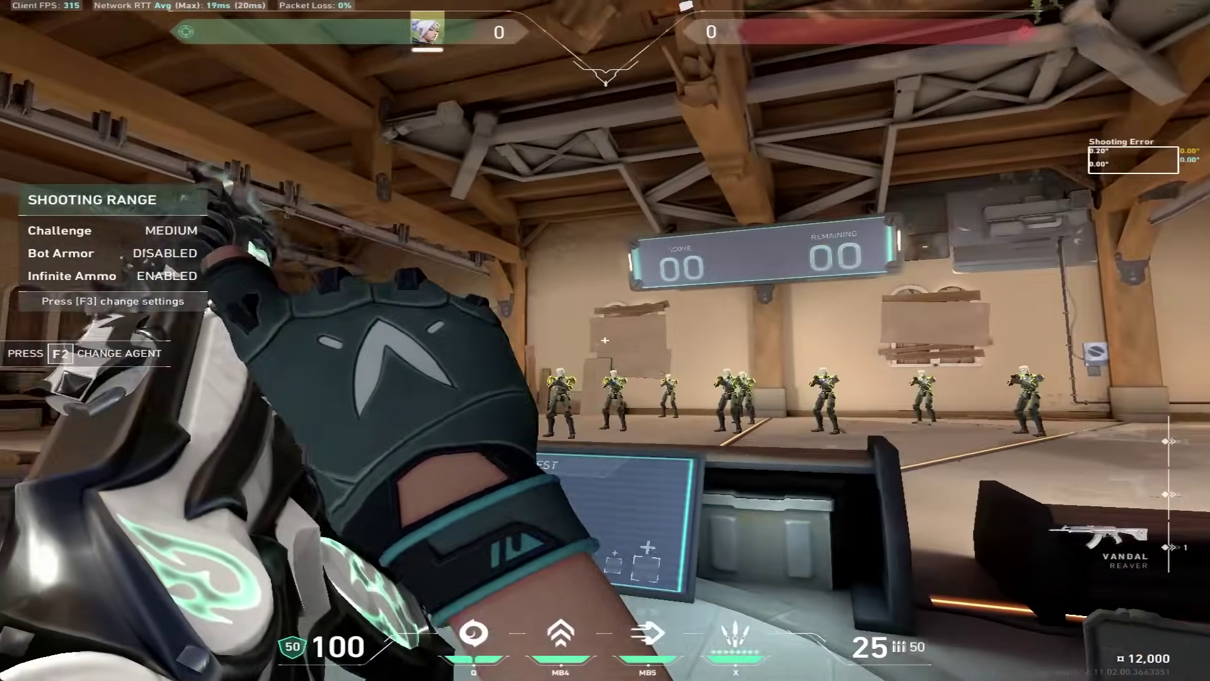
pyautogui.press('3')
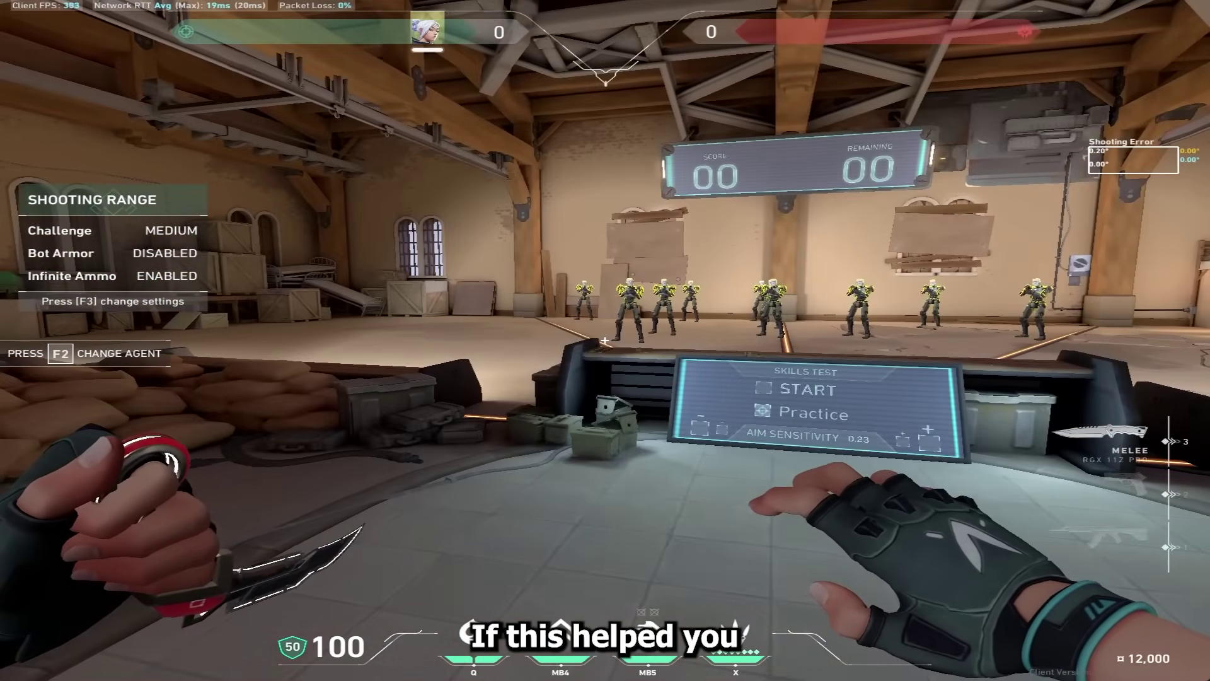